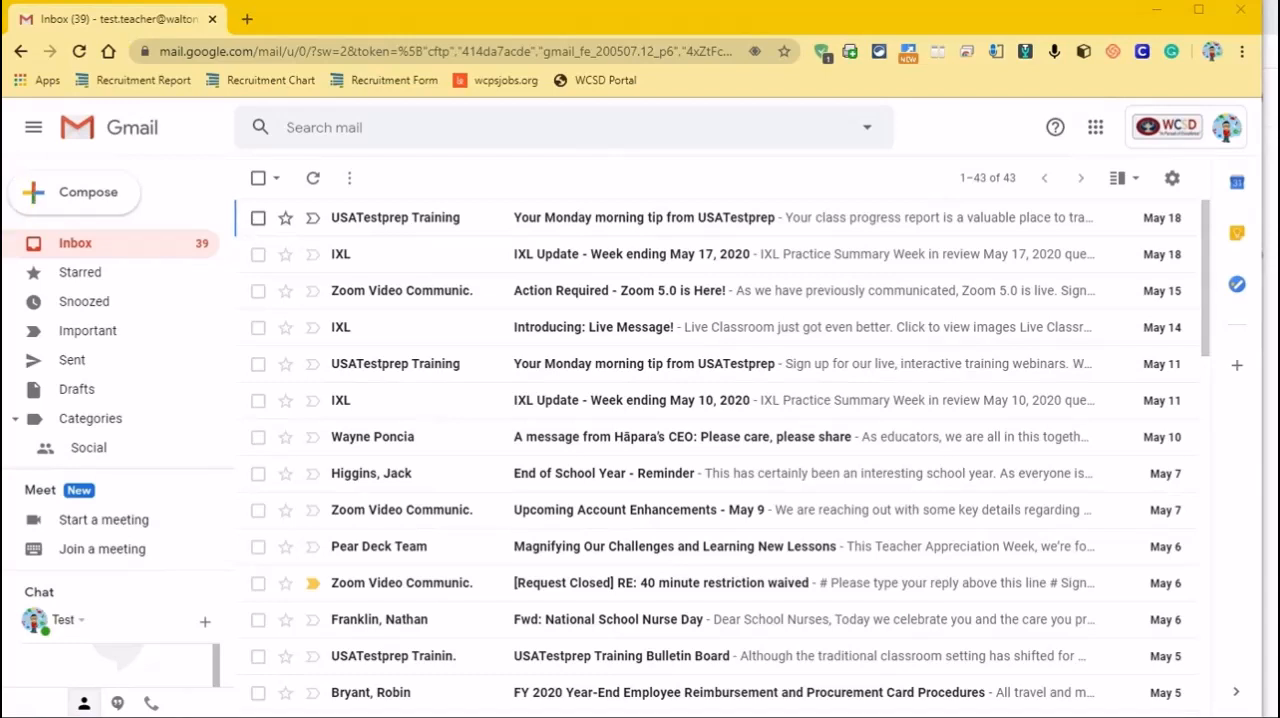
Open takeout.google.com in a new browser tab
click(248, 20)
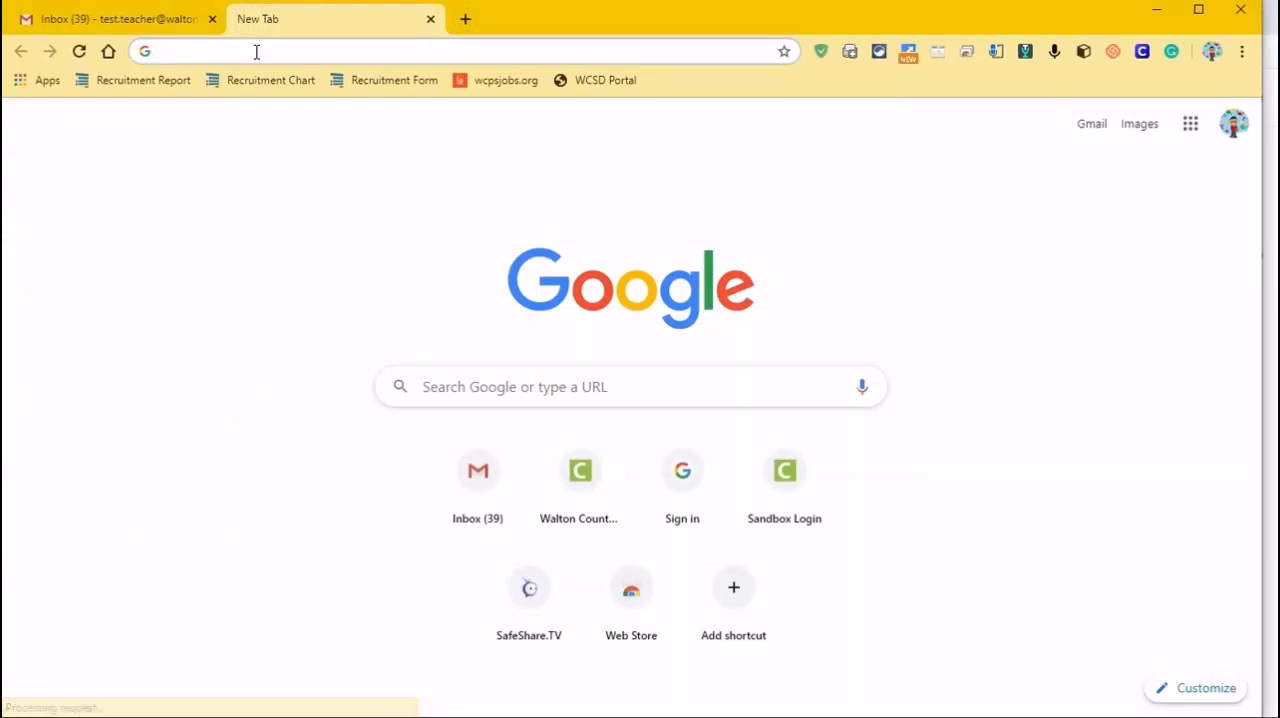
text(take)
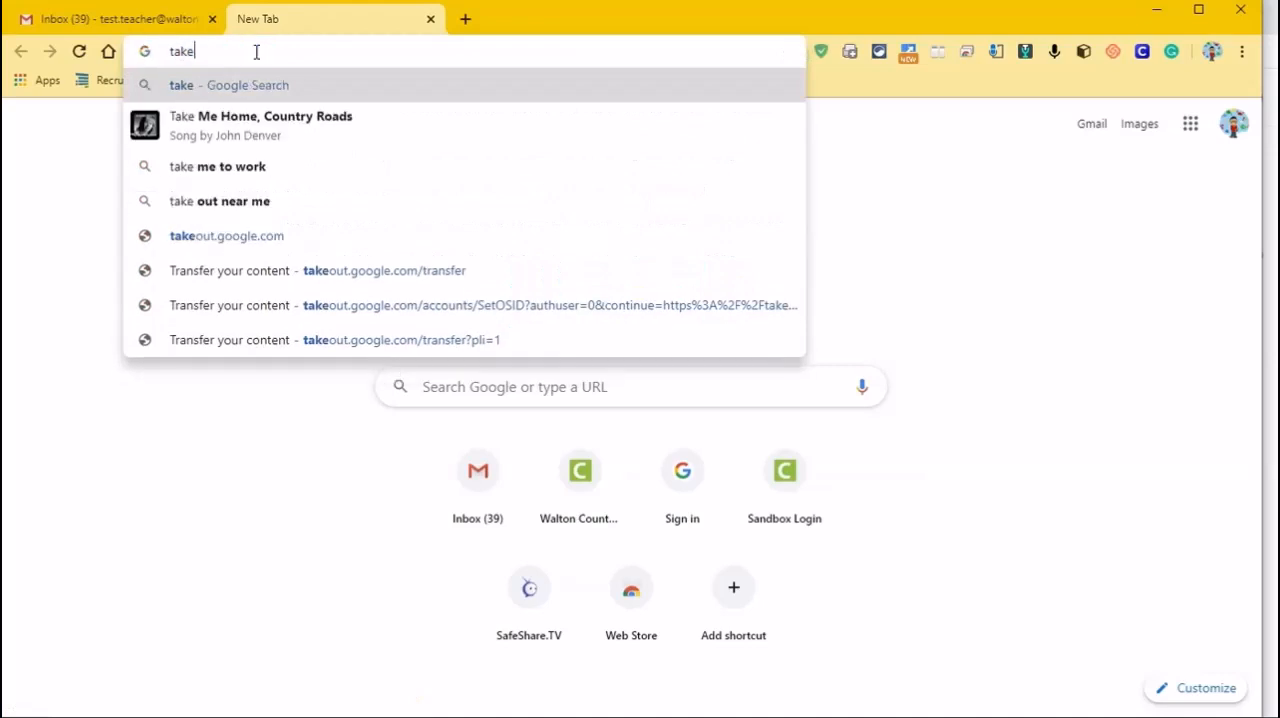
text(out.)
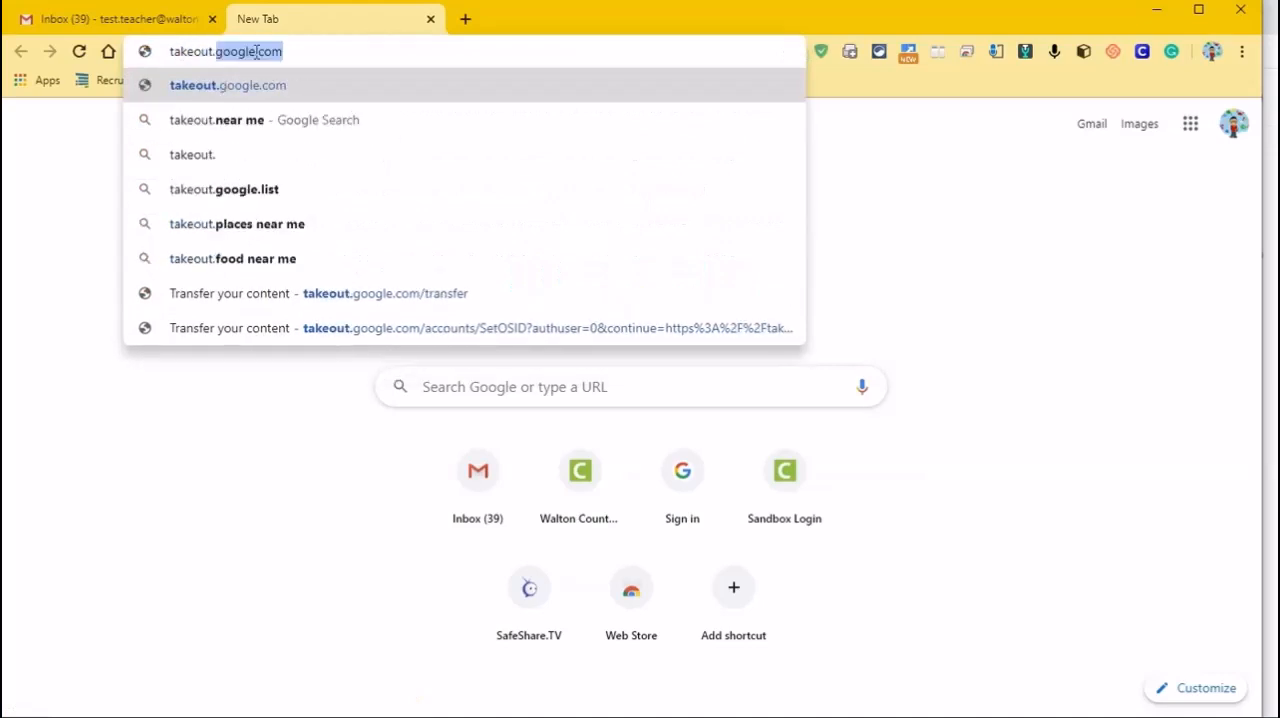
text(google.com)
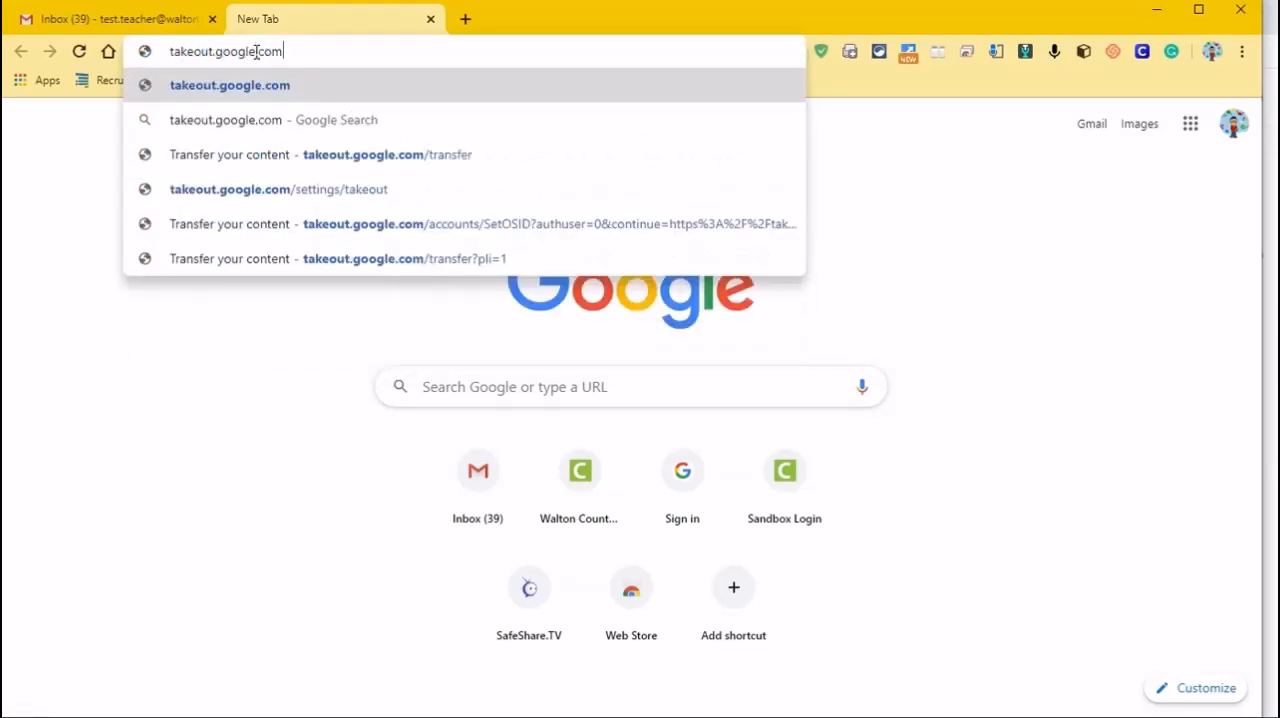
key(Return)
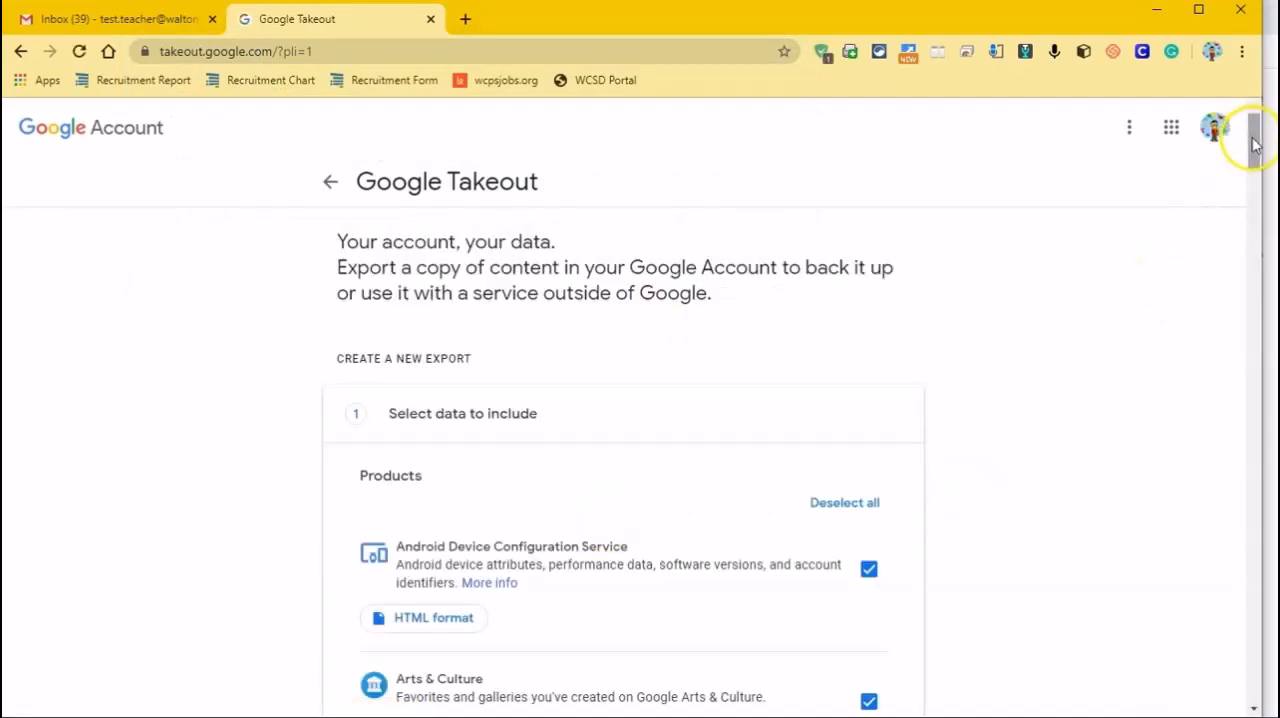
Deselect all products for the new export and include only Drive
mouse_move(1254, 145)
mouse_down()
mouse_move(1254, 344)
mouse_move(1240, 133)
mouse_up()
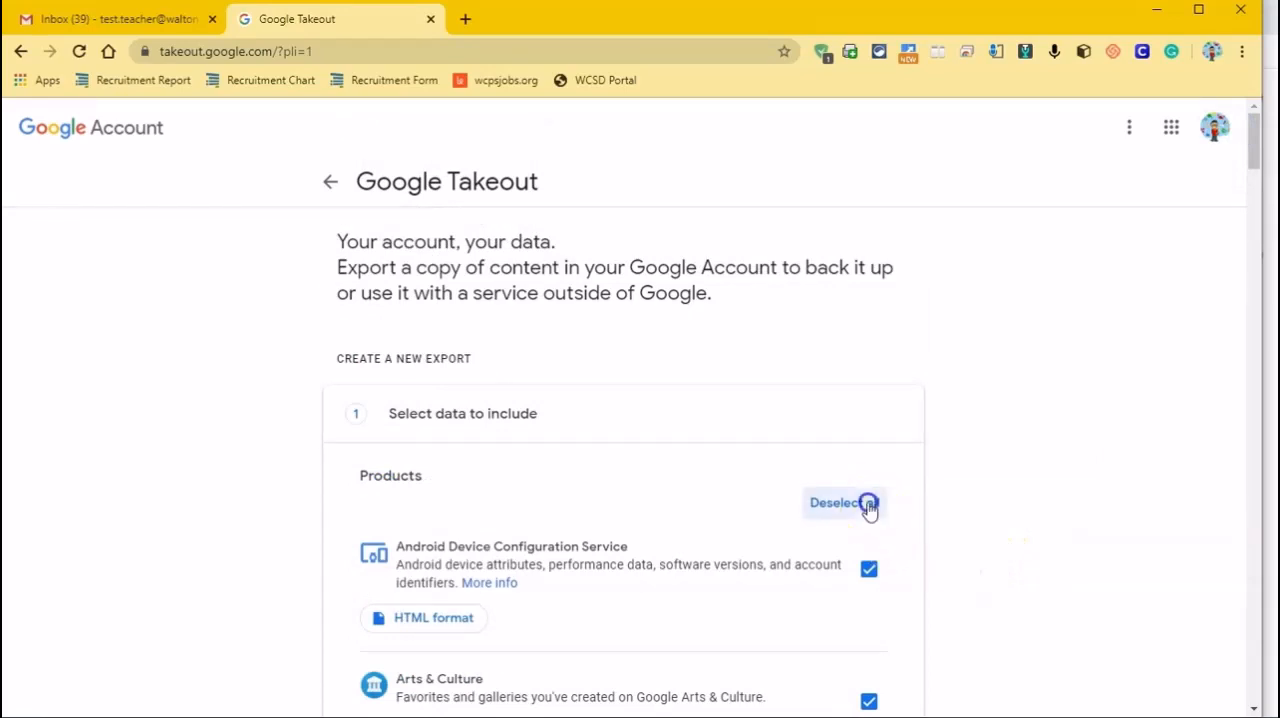
scroll(889, 590, down, 5)
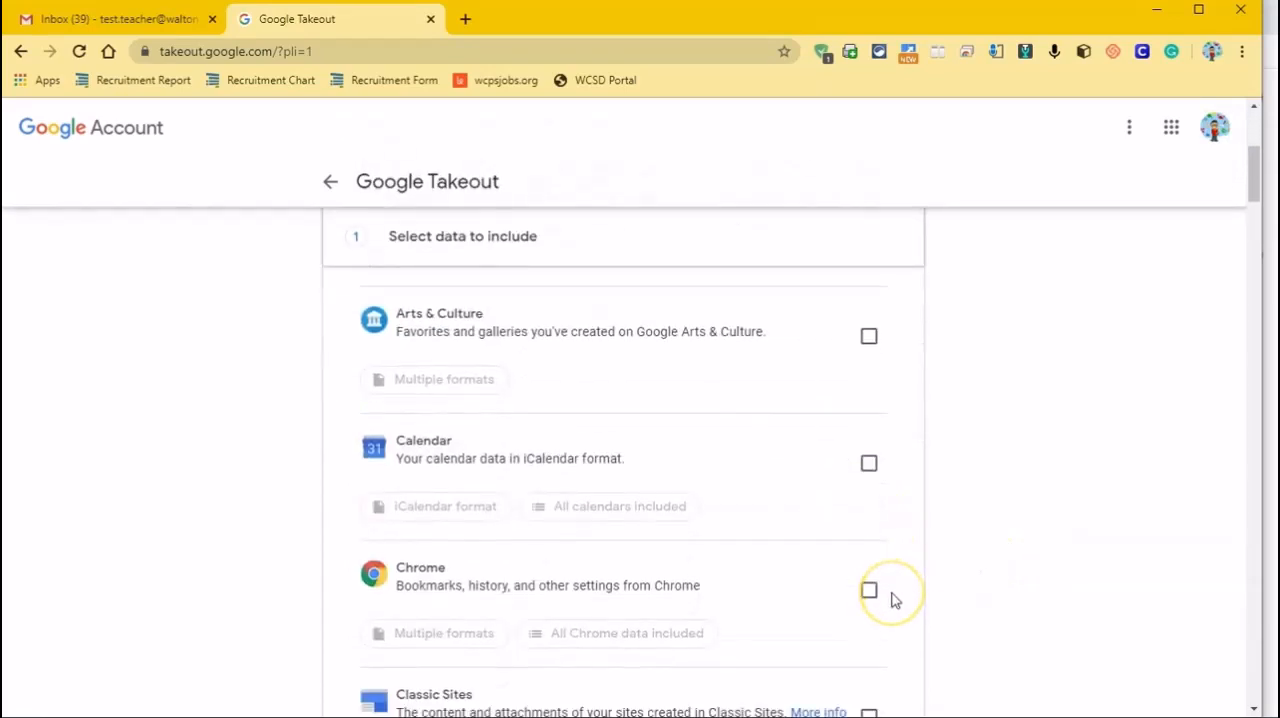
scroll(895, 600, down, 4)
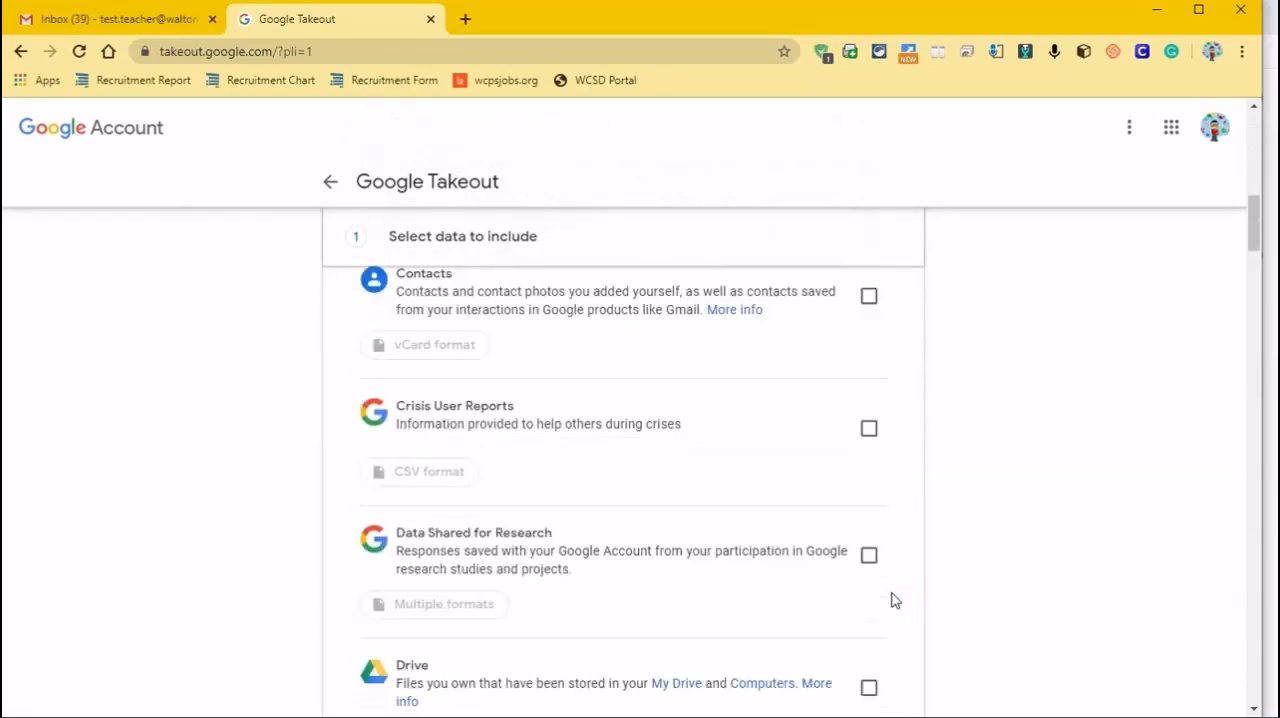
scroll(895, 600, down, 1)
click(869, 596)
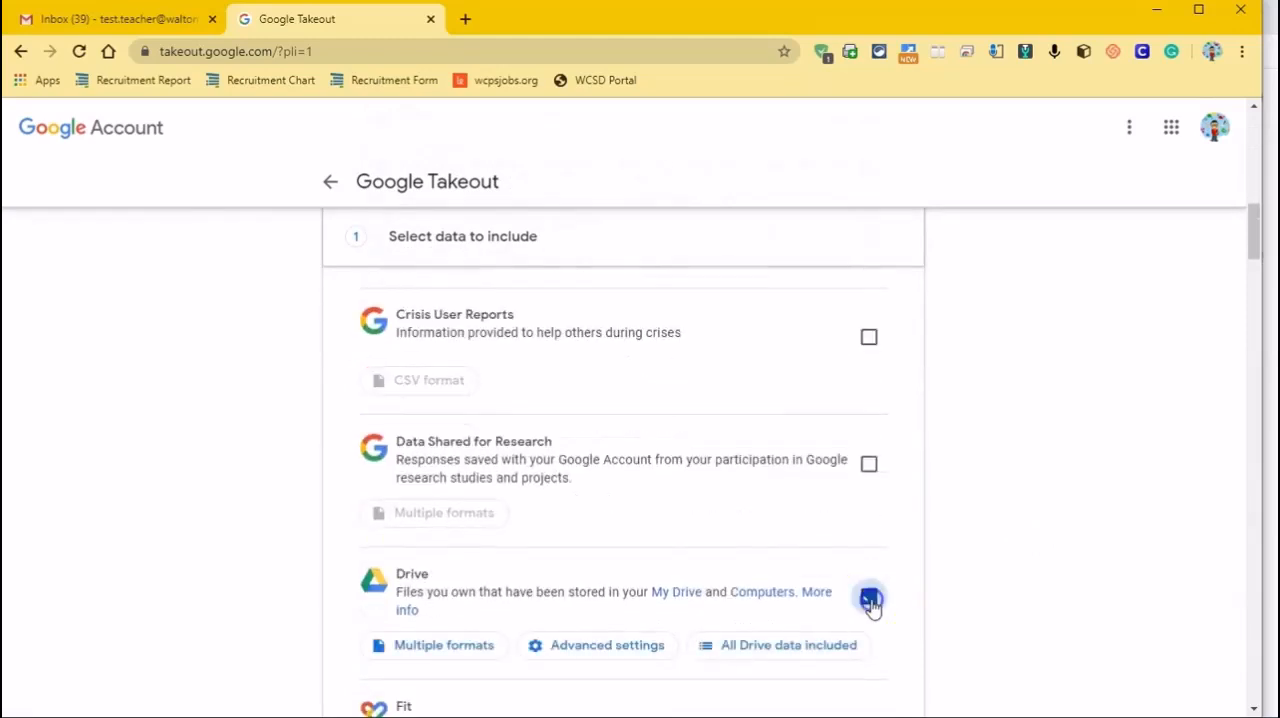
scroll(840, 620, down, 7)
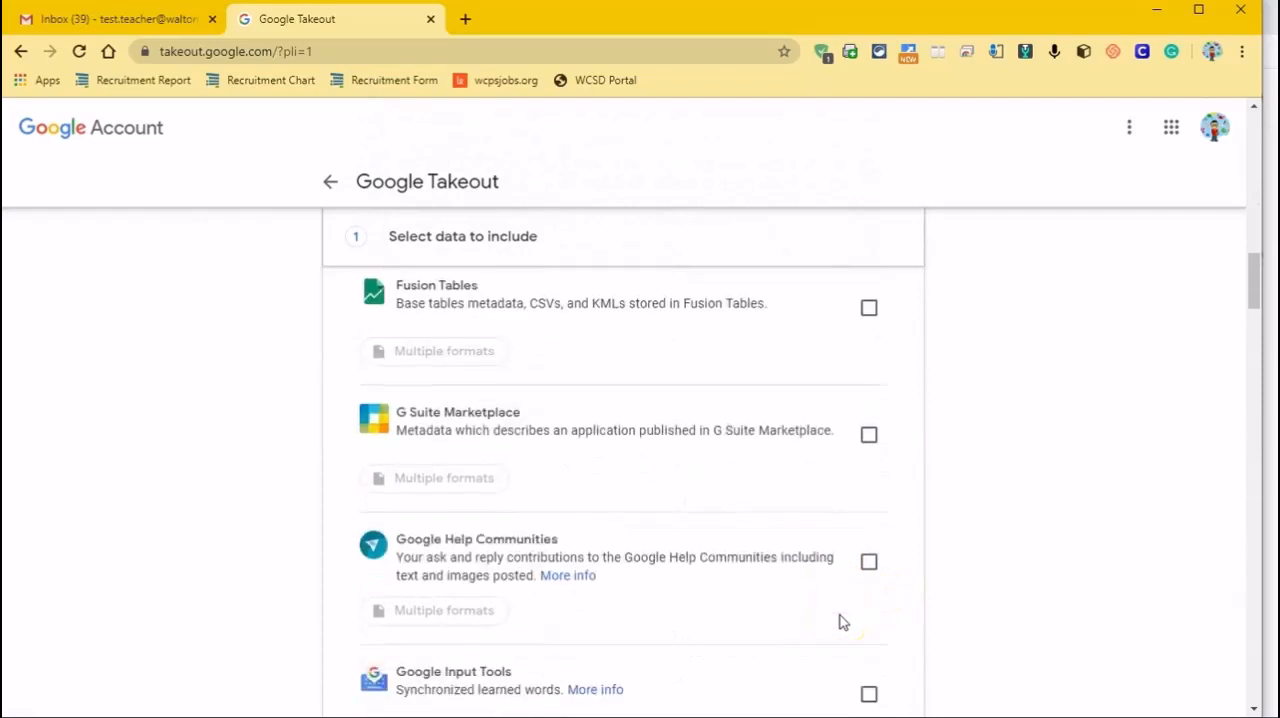
scroll(840, 622, down, 7)
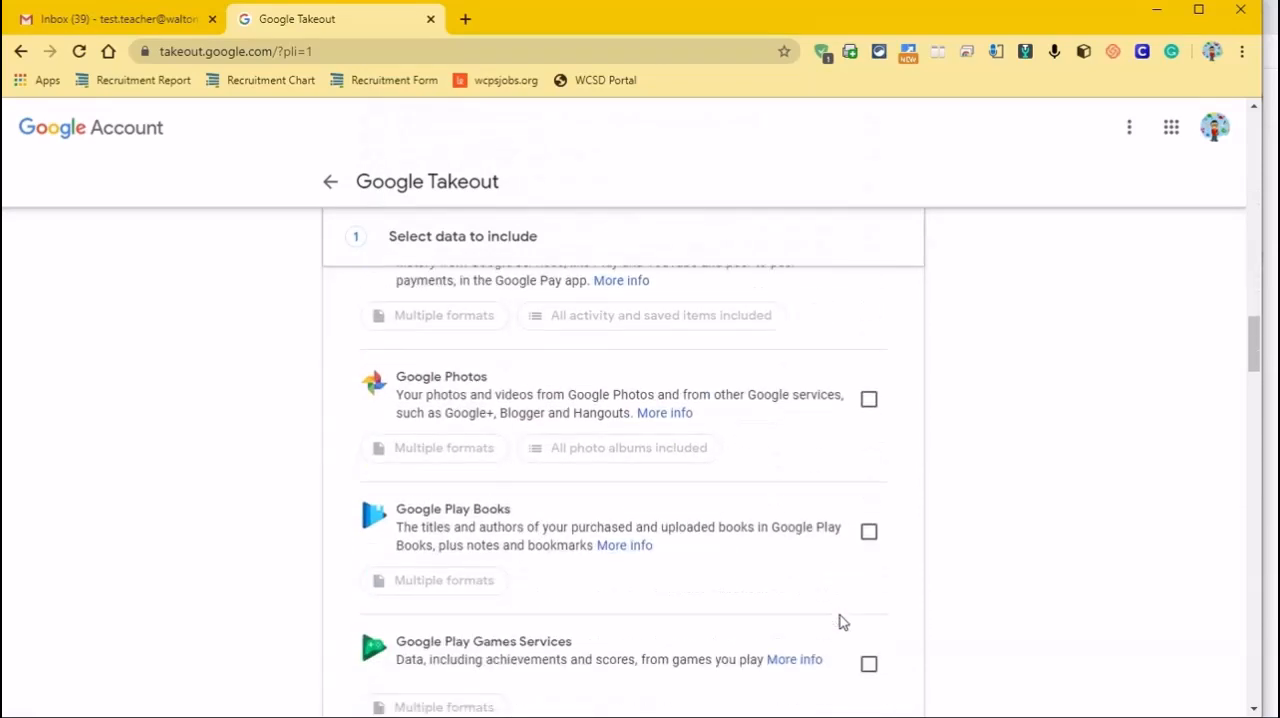
scroll(842, 621, down, 6)
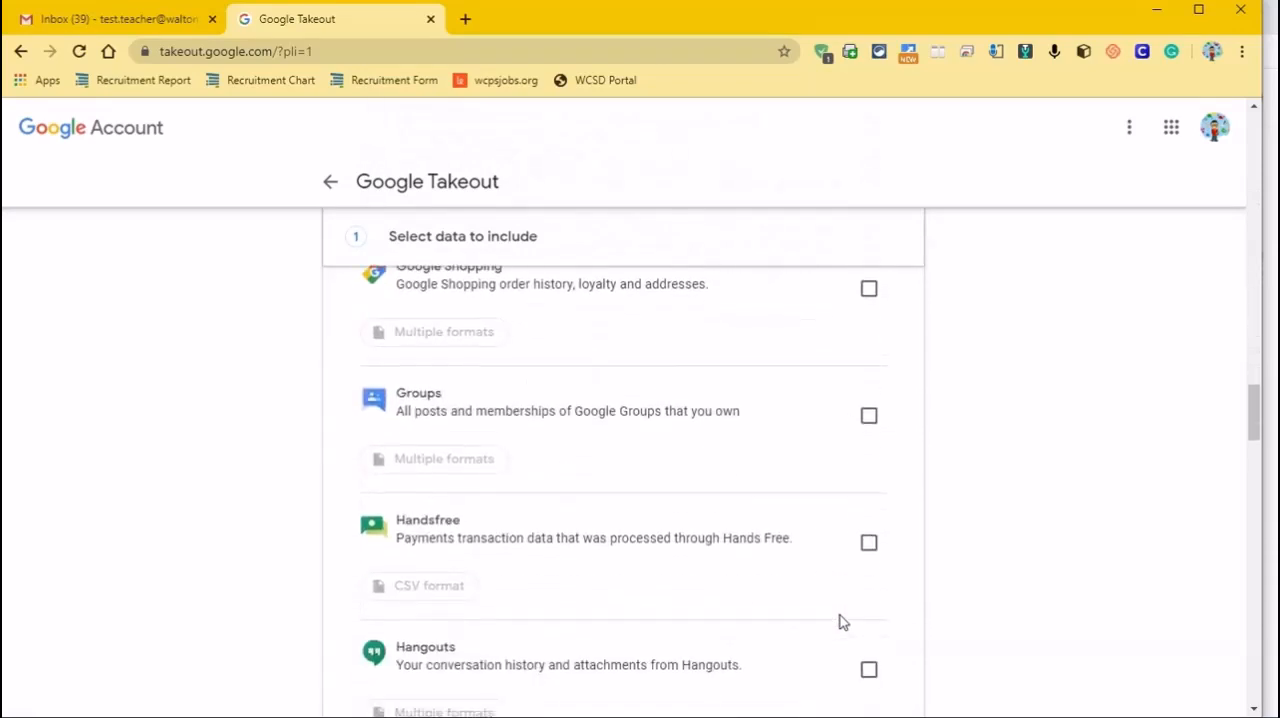
scroll(842, 621, up, 6)
drag(1249, 366, 1253, 188)
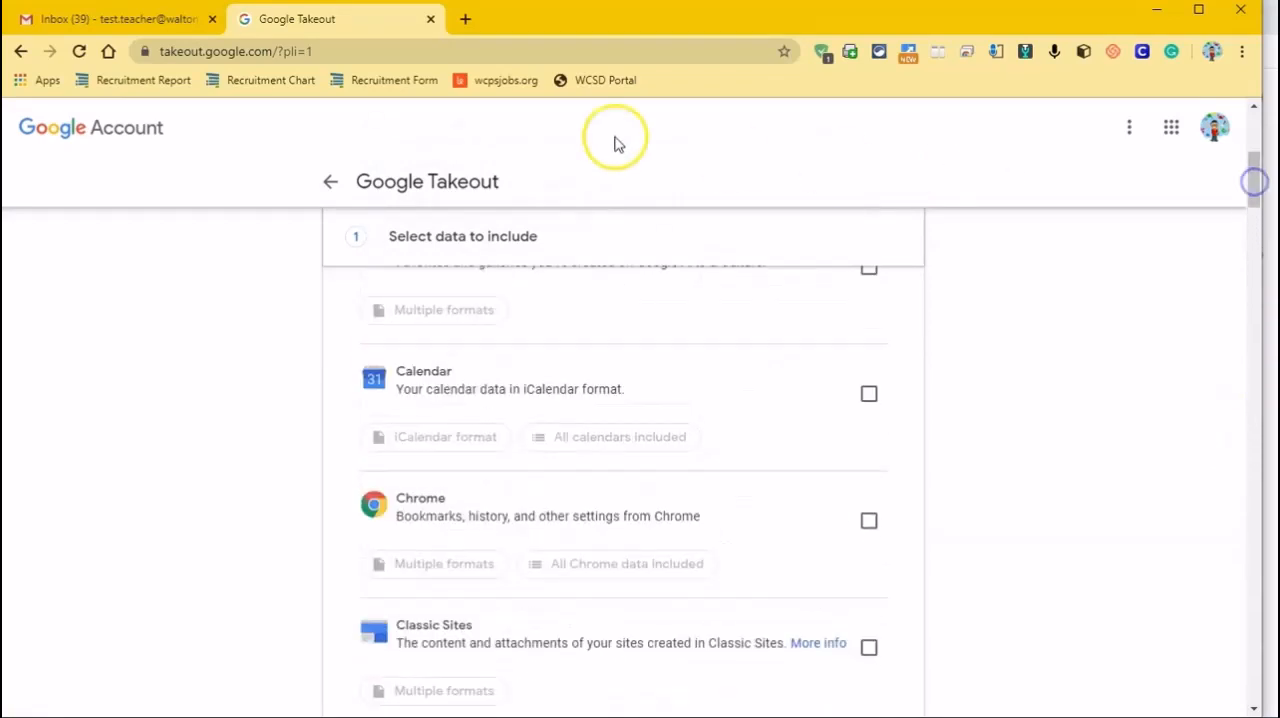
Go to the content transfer page at takeout.google.com/transfer
click(355, 50)
click(355, 50)
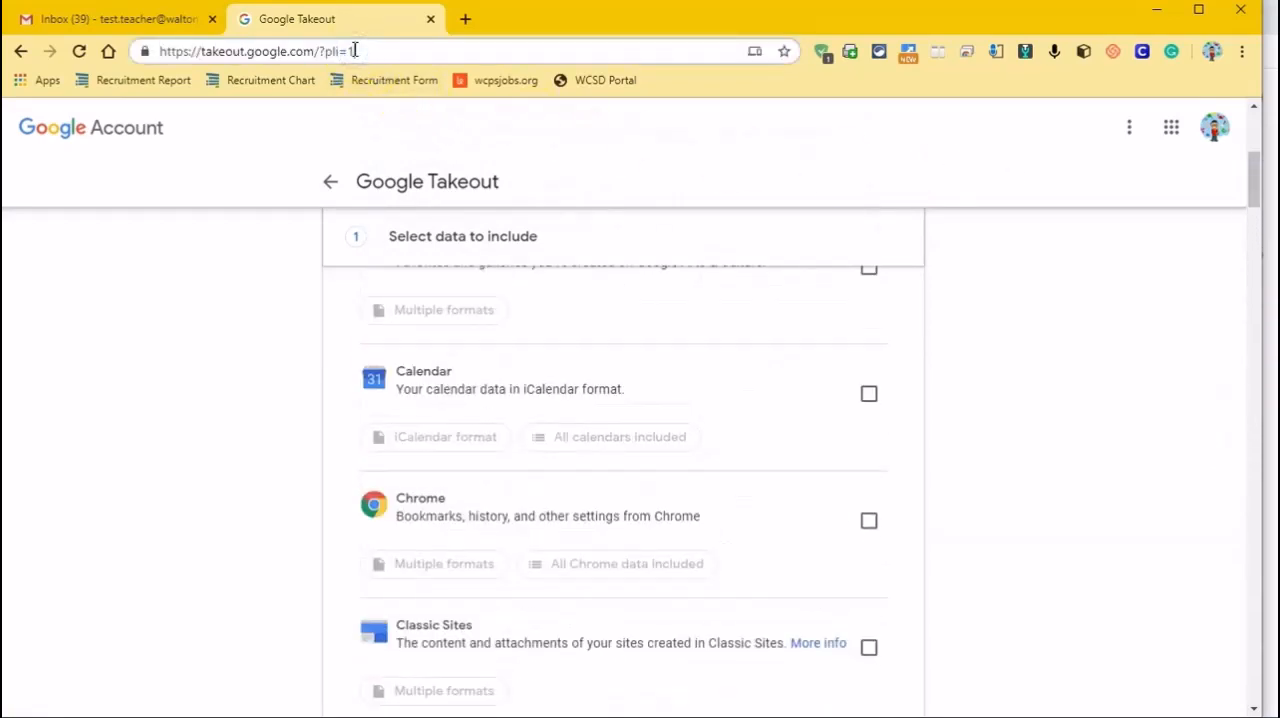
key(BackSpace)
key(BackSpace)
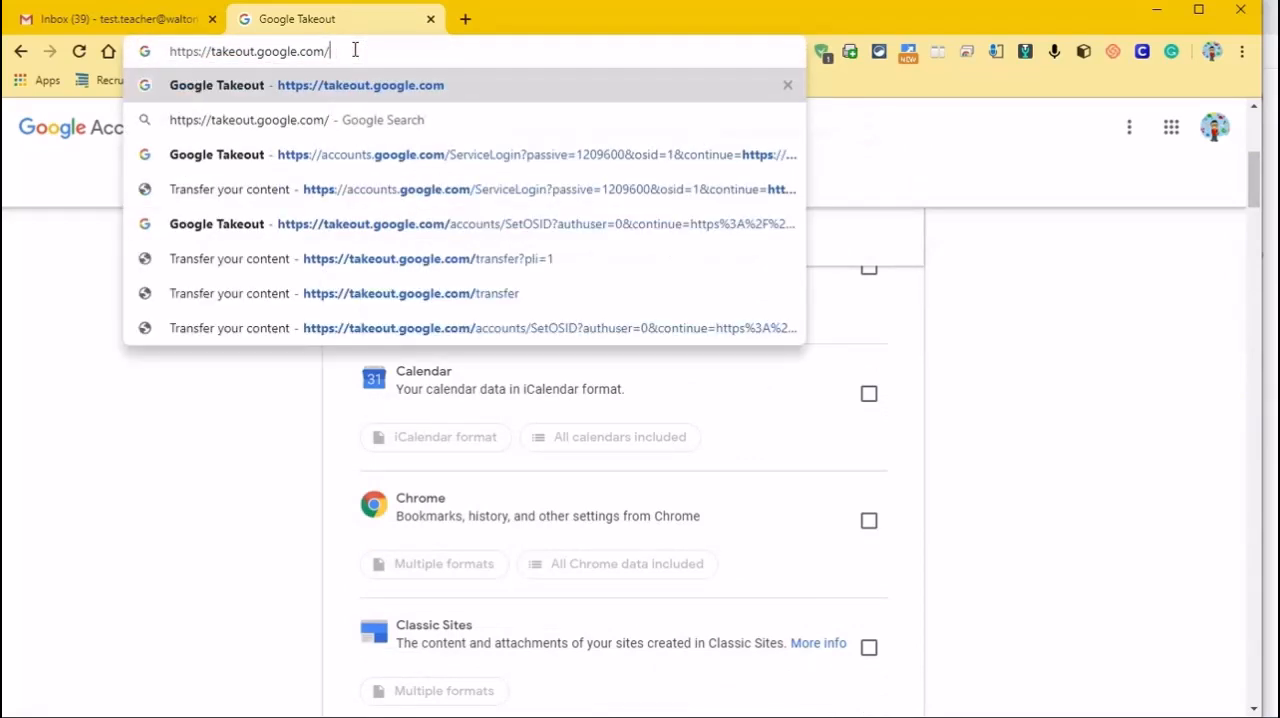
text(tra)
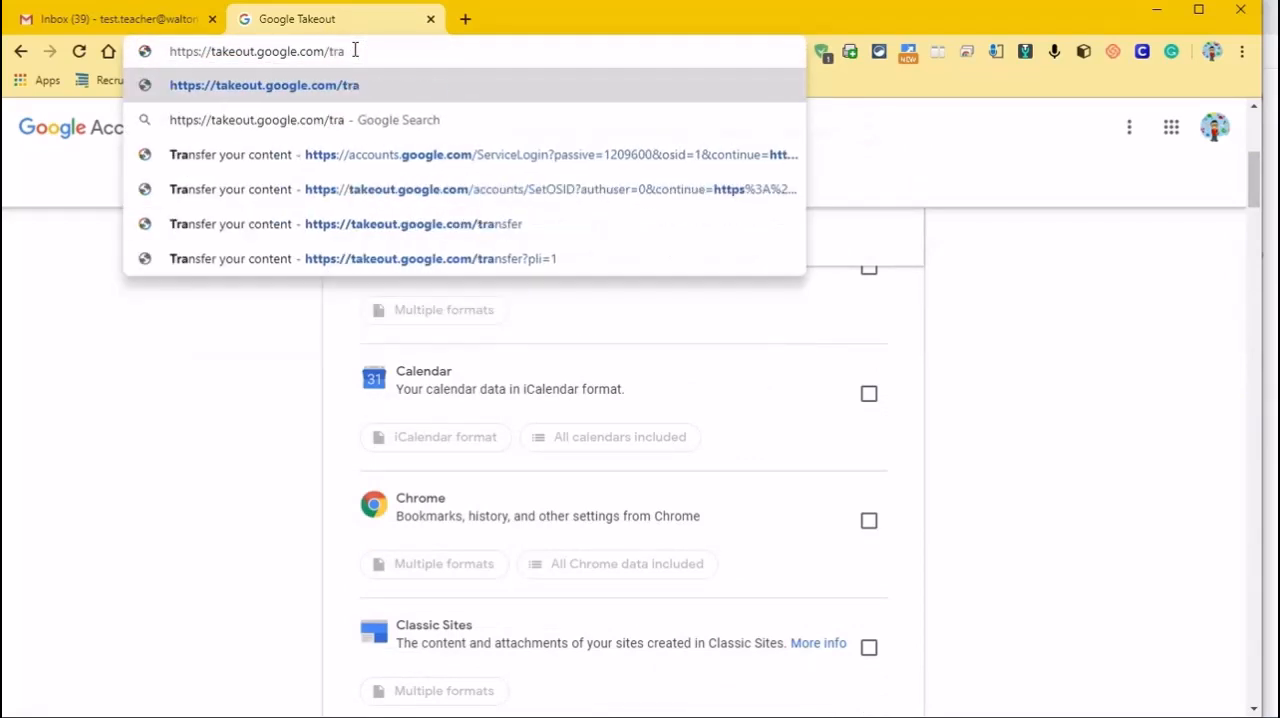
text(nsfer)
key(Return)
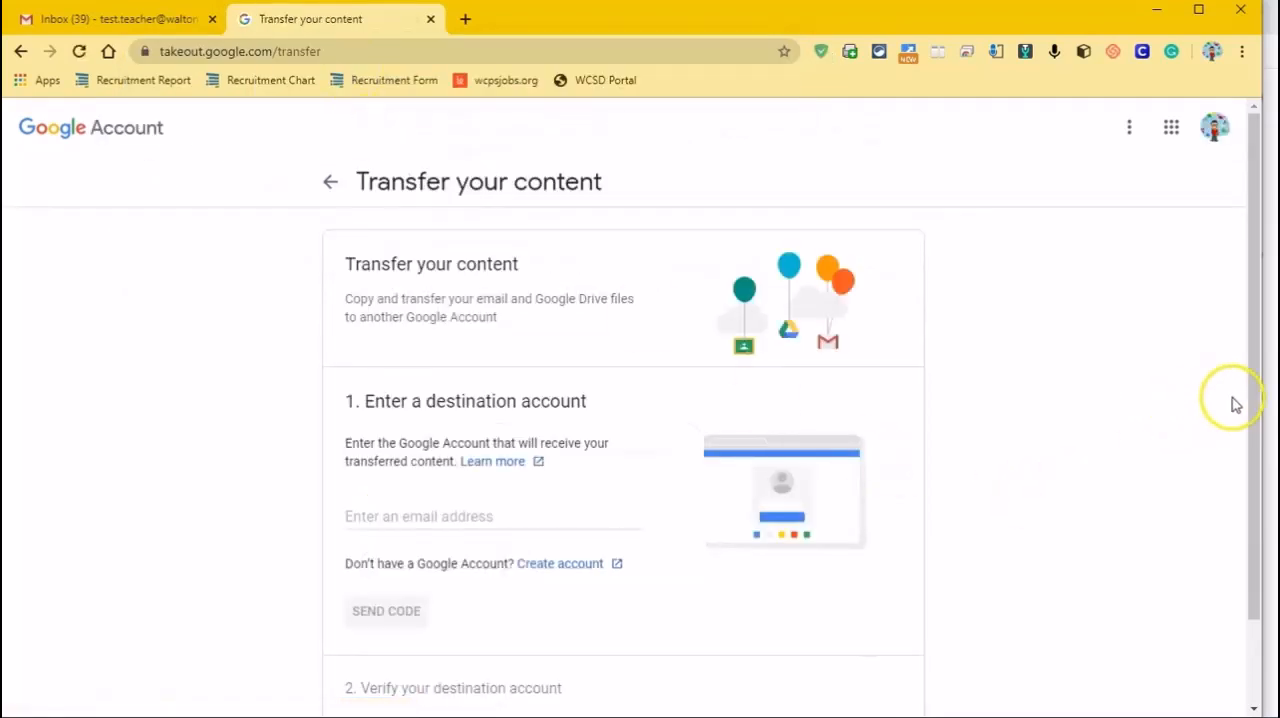
Enter the destination account's email address and send the confirmation code to it
drag(1254, 403, 1250, 360)
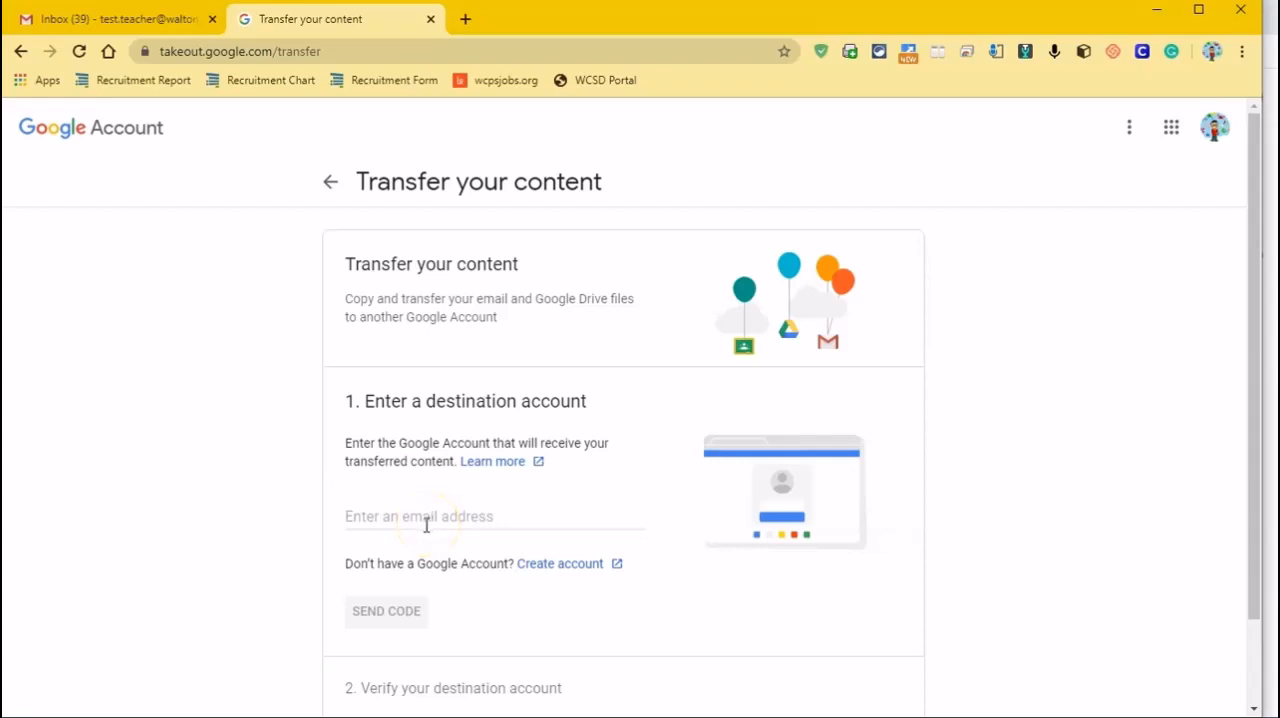
click(362, 519)
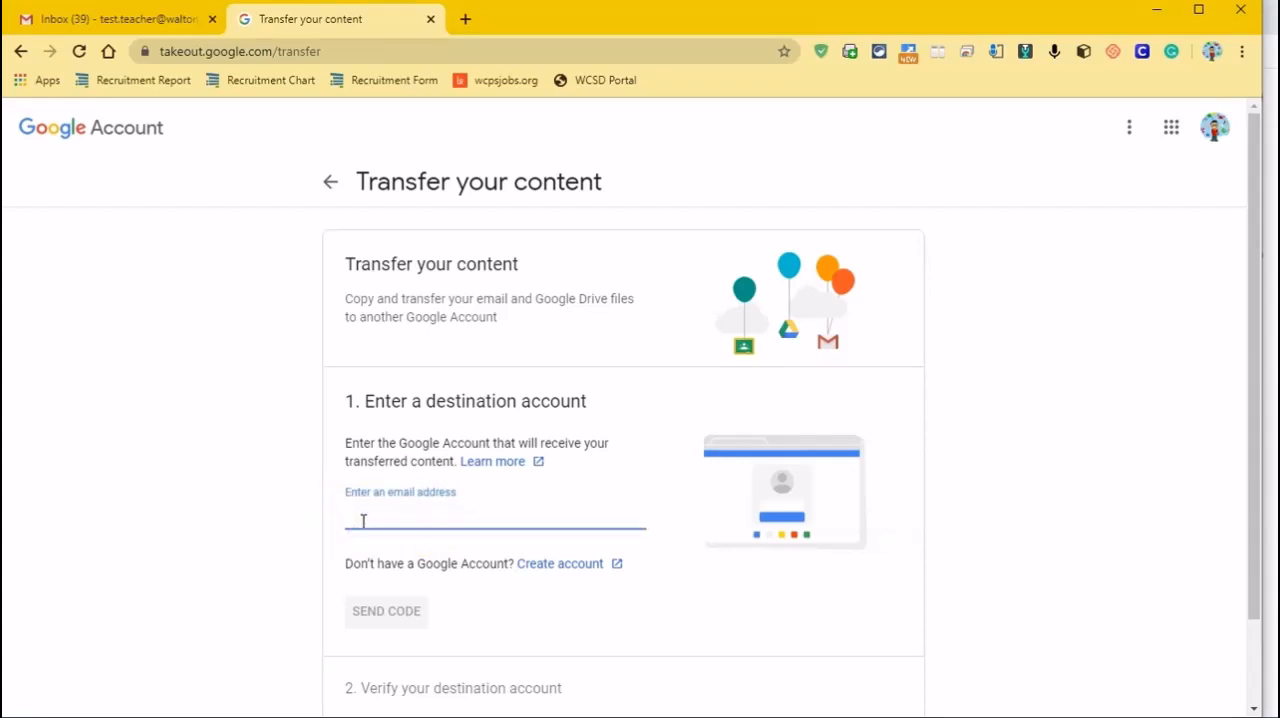
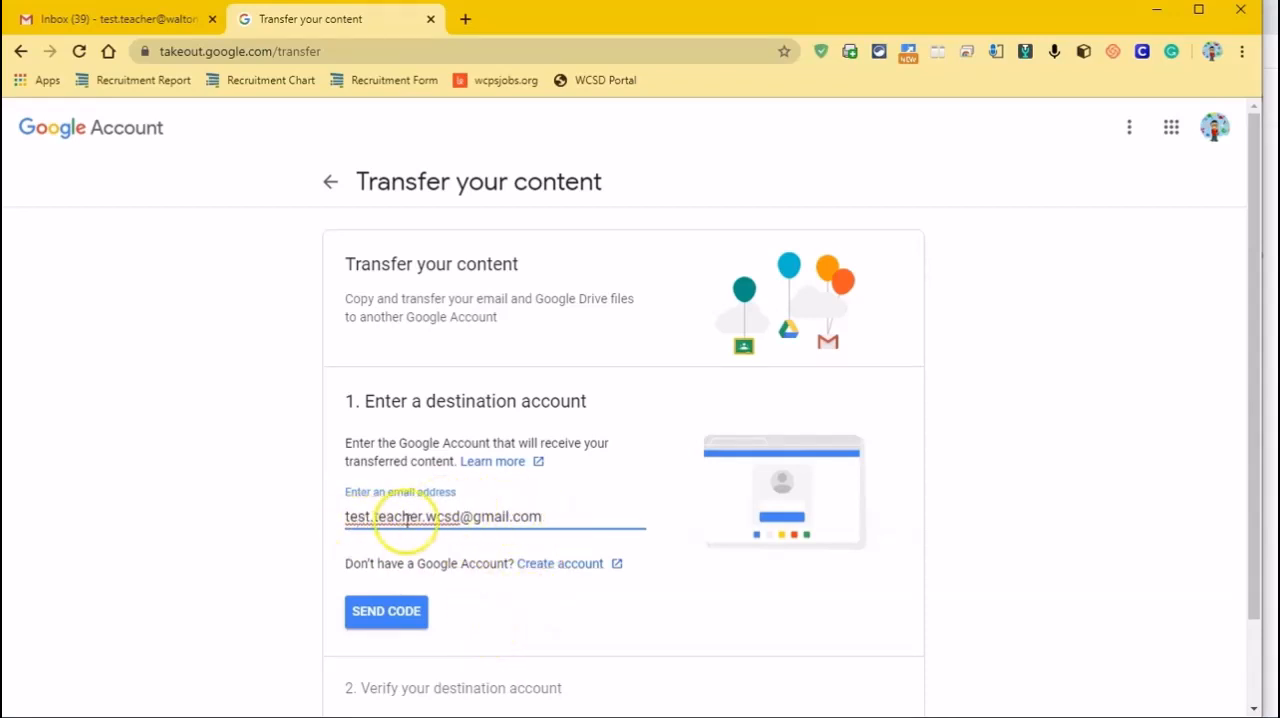
click(410, 613)
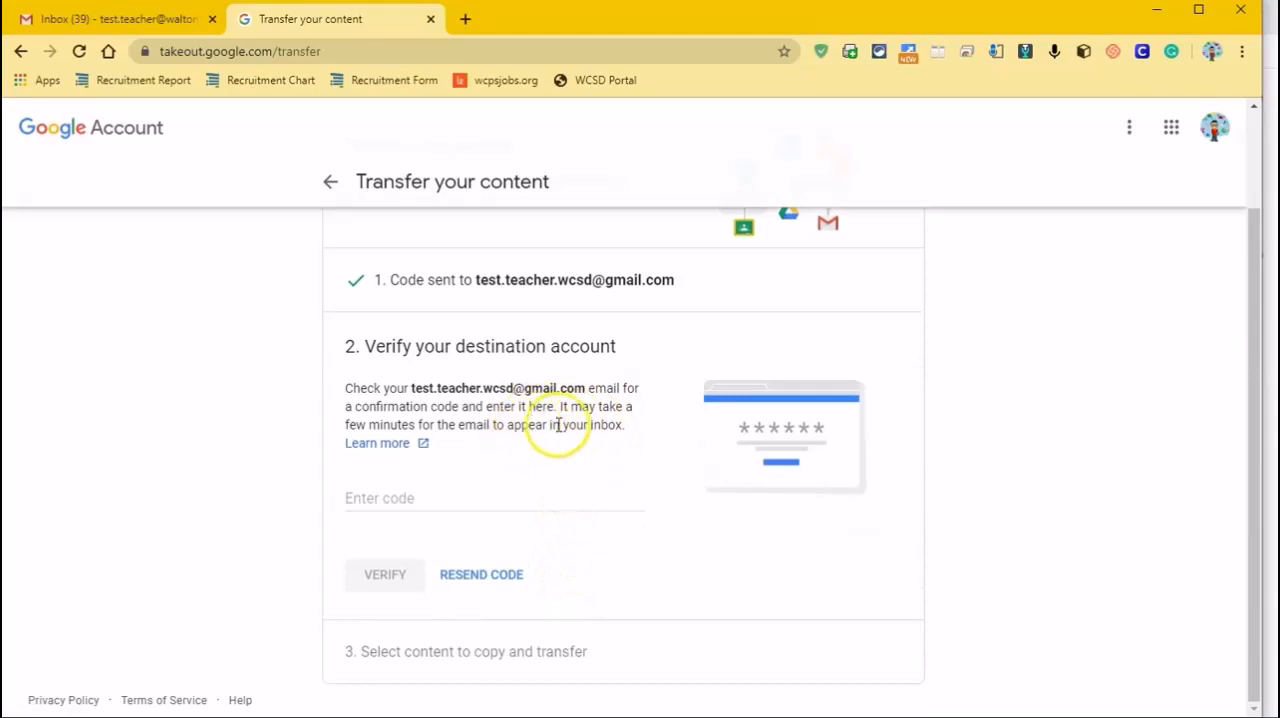
Switch to the destination account's Gmail inbox, open the "Verify your account" email and request the confirmation code
key(alt+Tab)
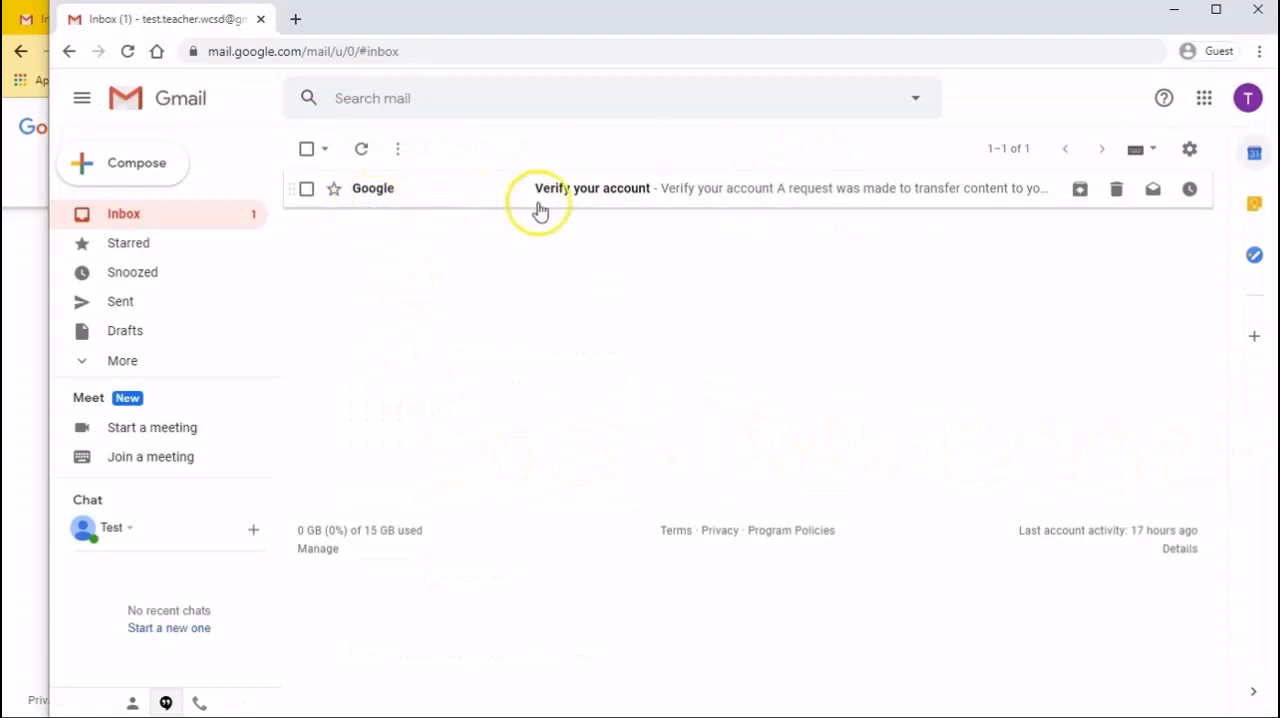
click(640, 197)
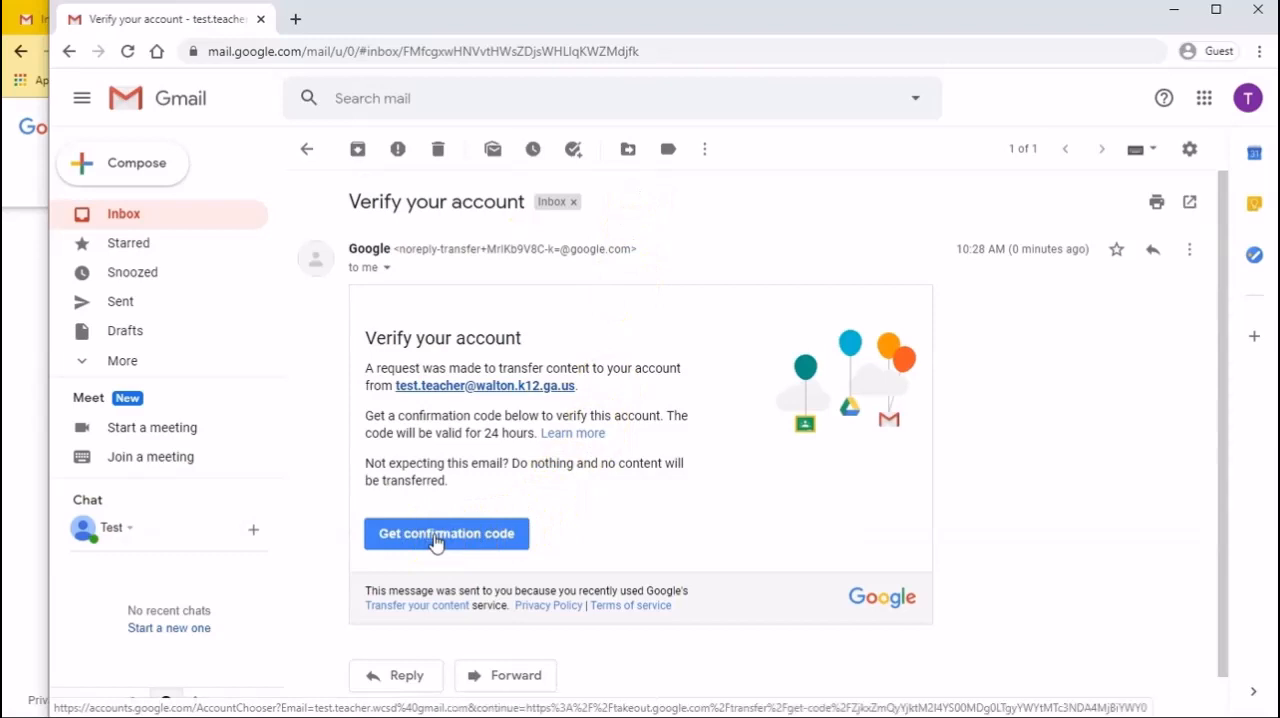
click(470, 538)
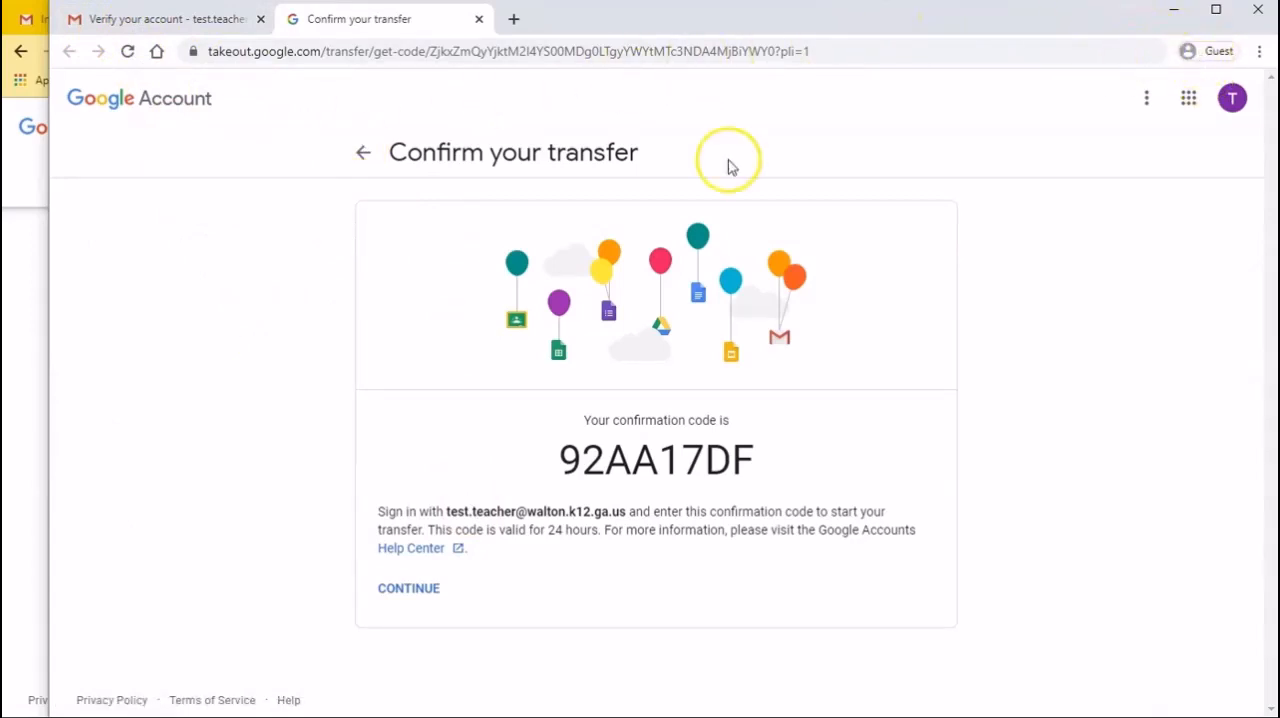
Copy the confirmation code from the "Confirm your transfer" page of the destination account
click(30, 403)
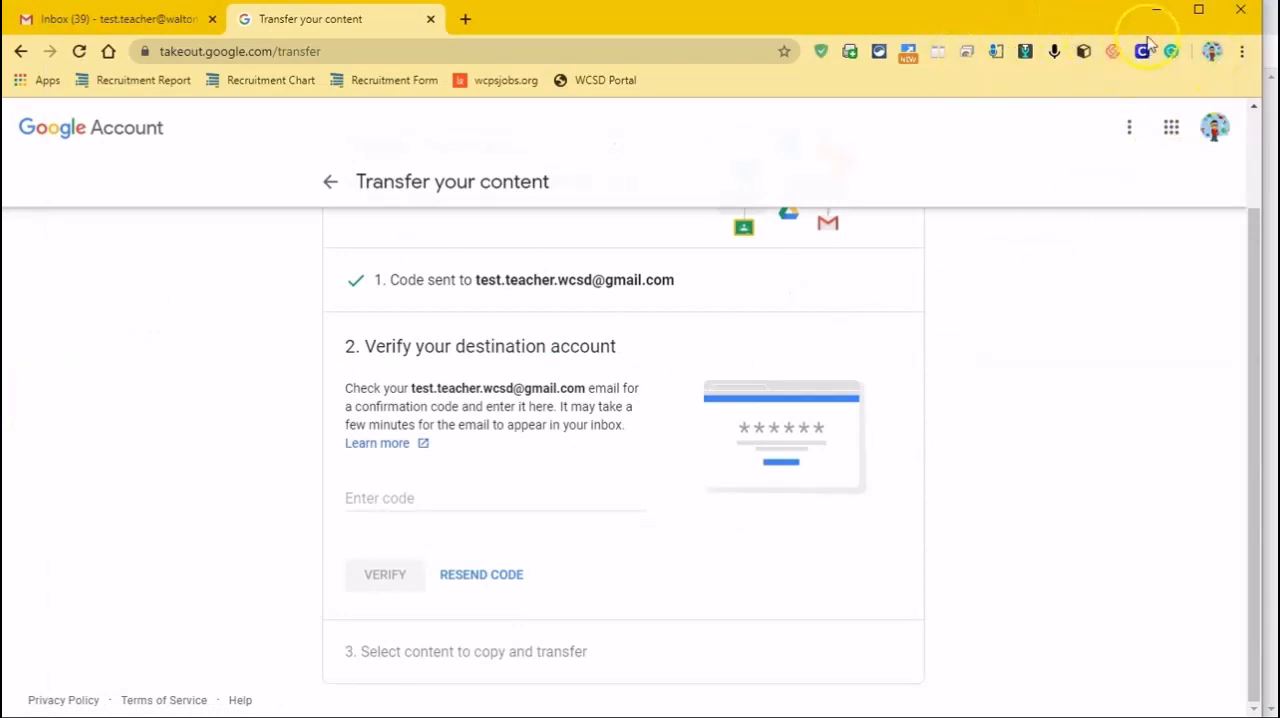
click(1211, 53)
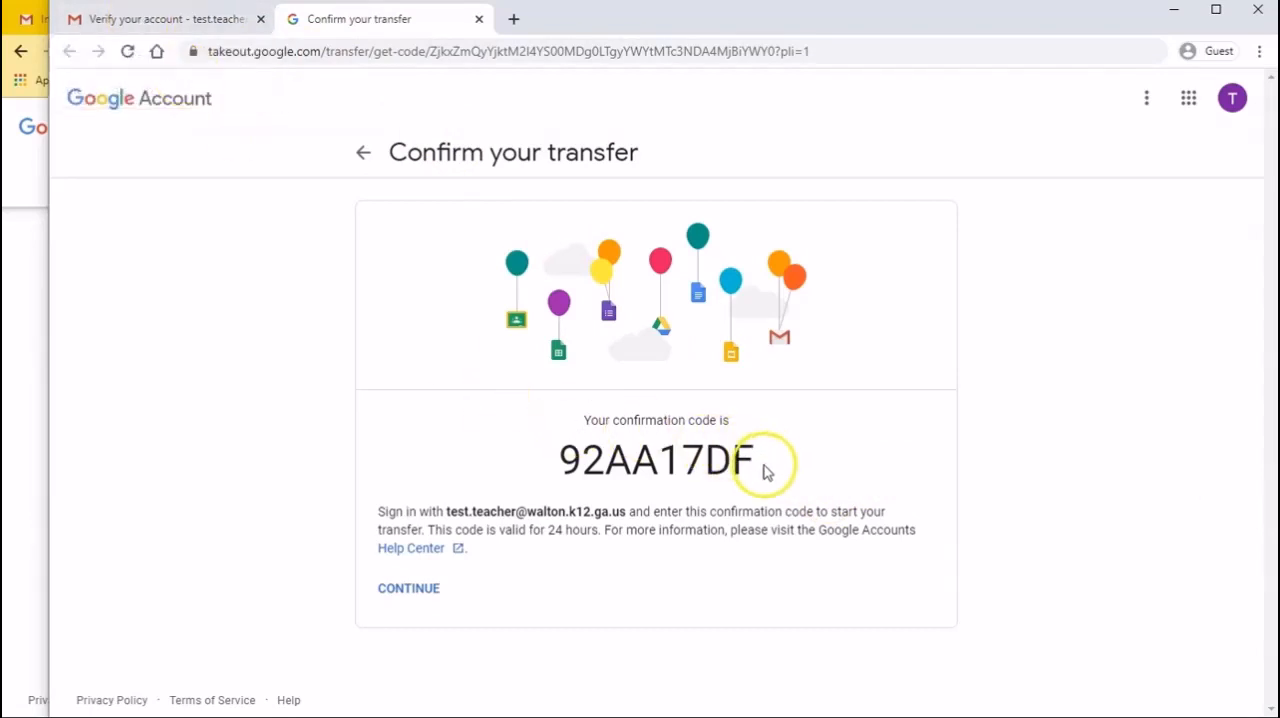
drag(766, 466, 562, 466)
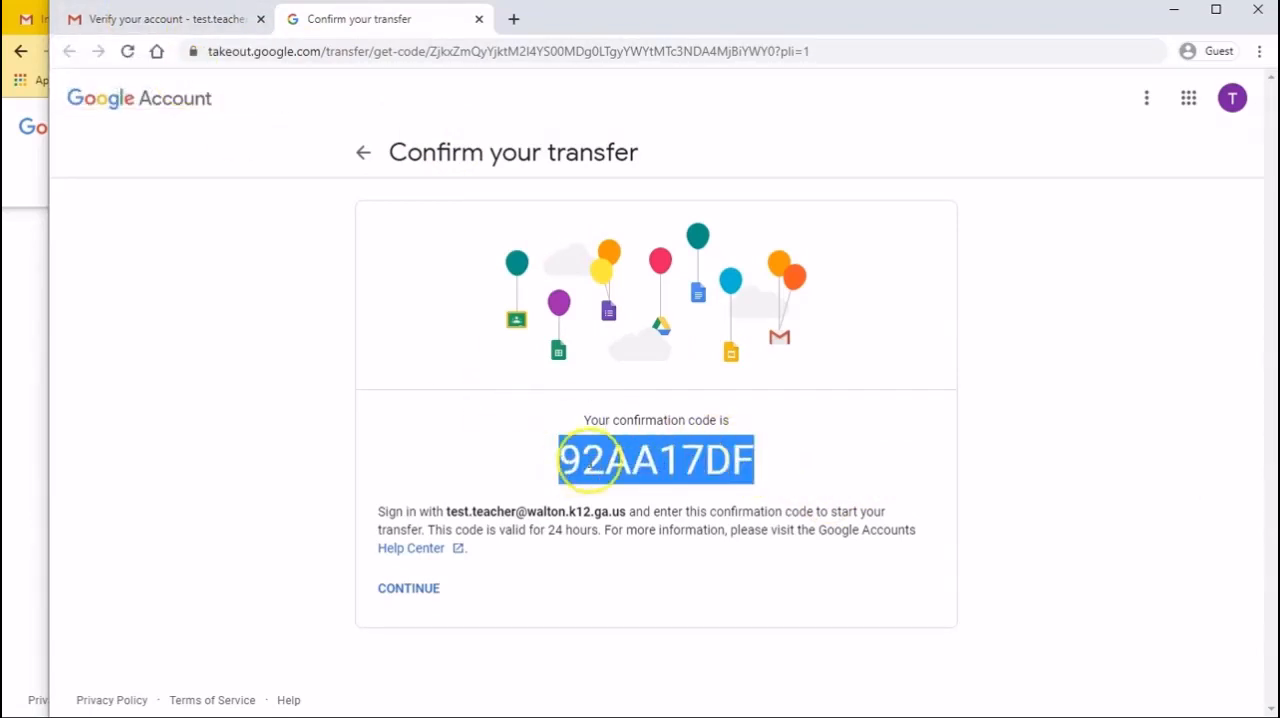
right_click(605, 458)
click(638, 474)
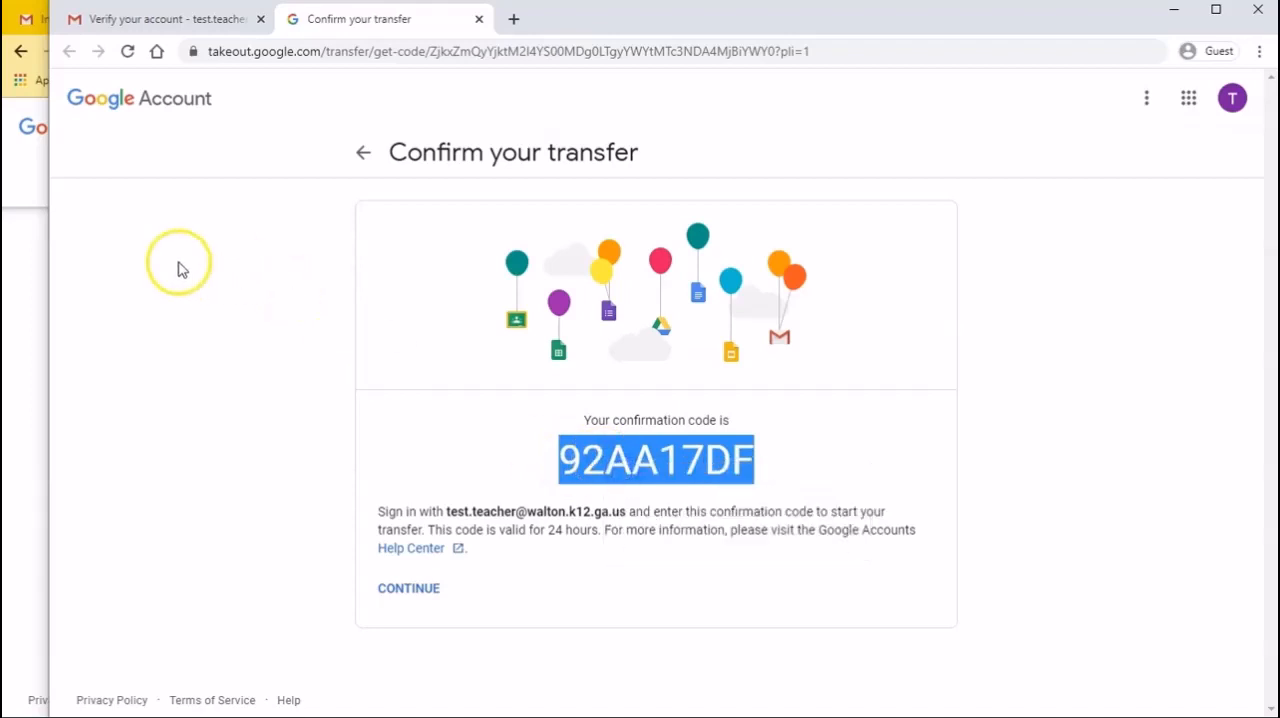
Paste the confirmation code into the code field on the source account's transfer page and verify the destination account
click(29, 332)
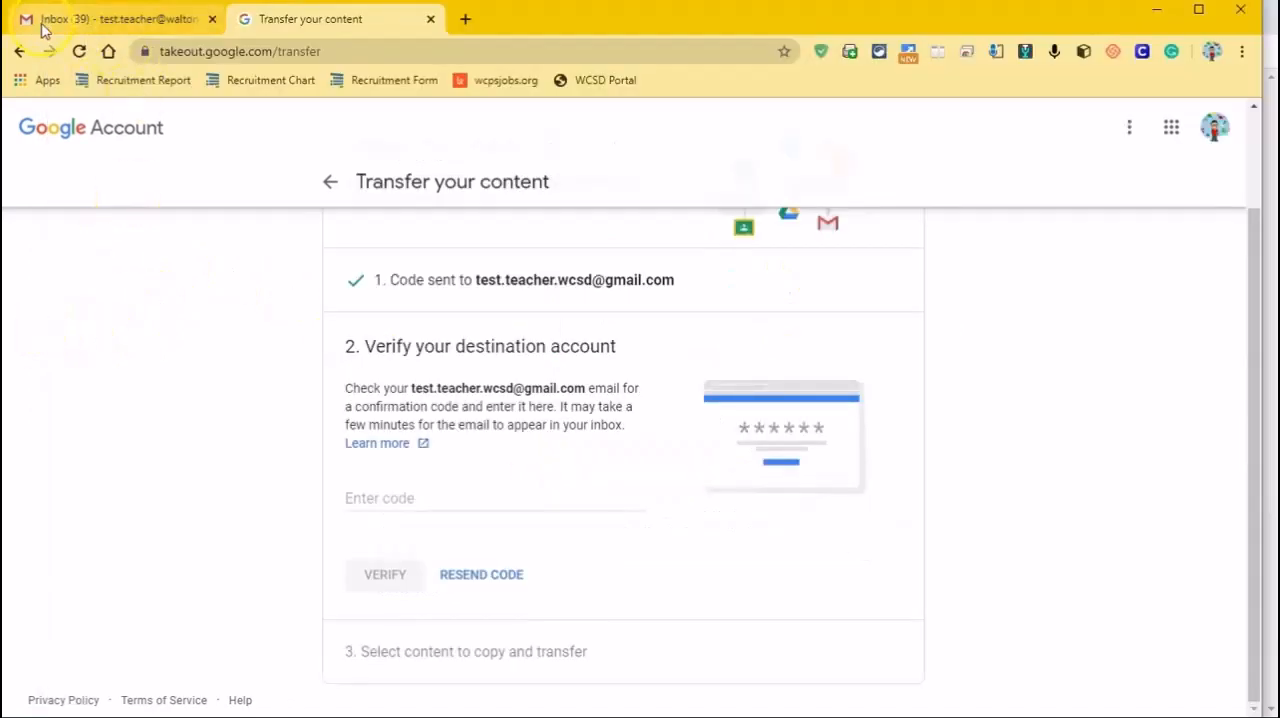
click(366, 498)
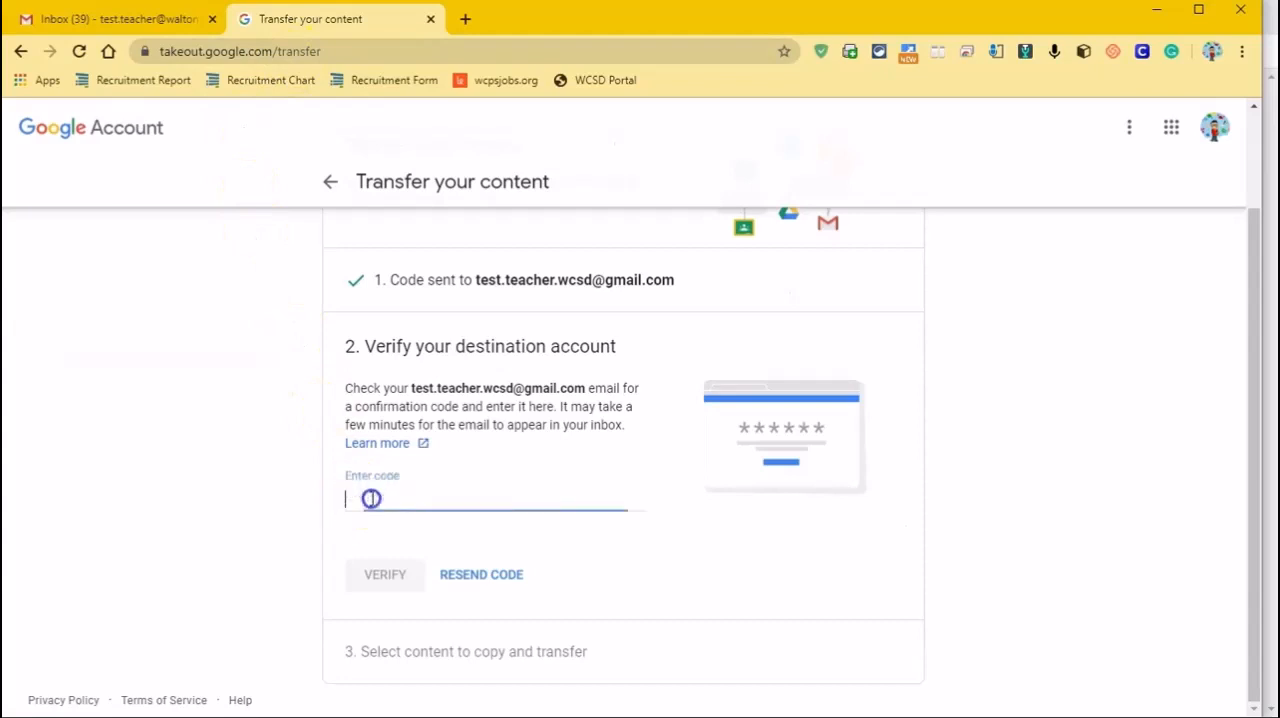
right_click(371, 503)
click(413, 637)
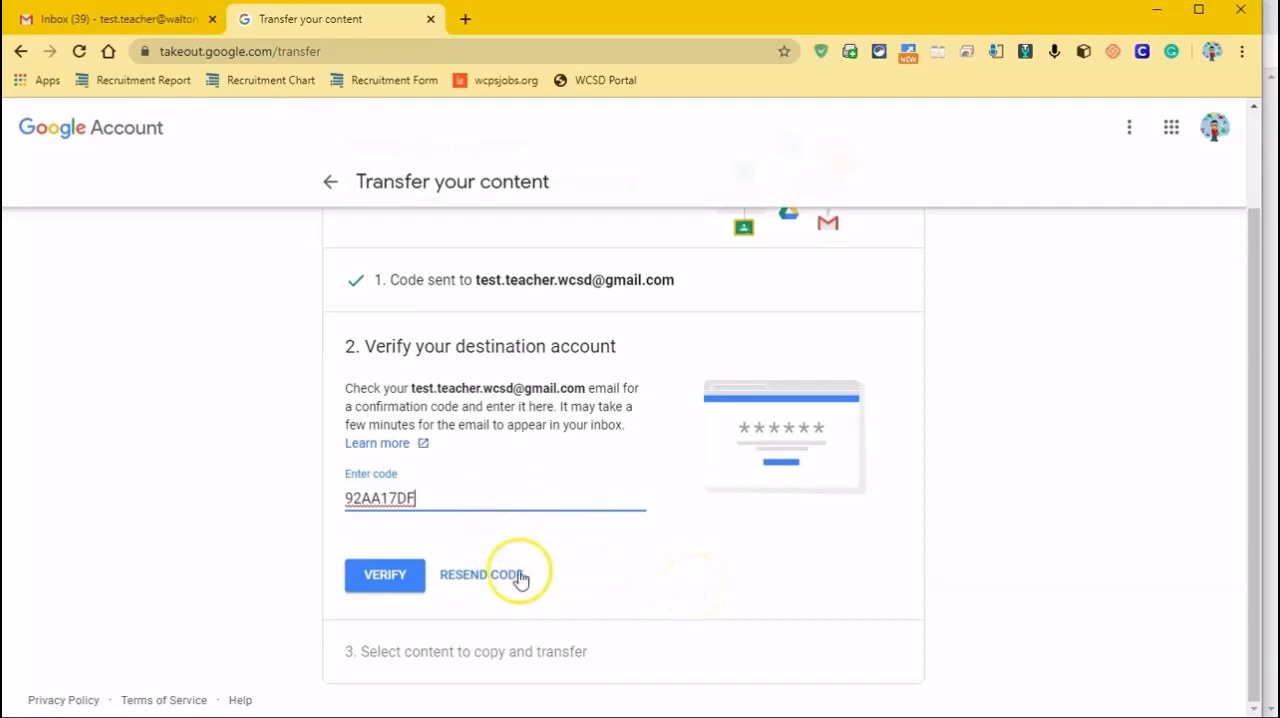
click(390, 586)
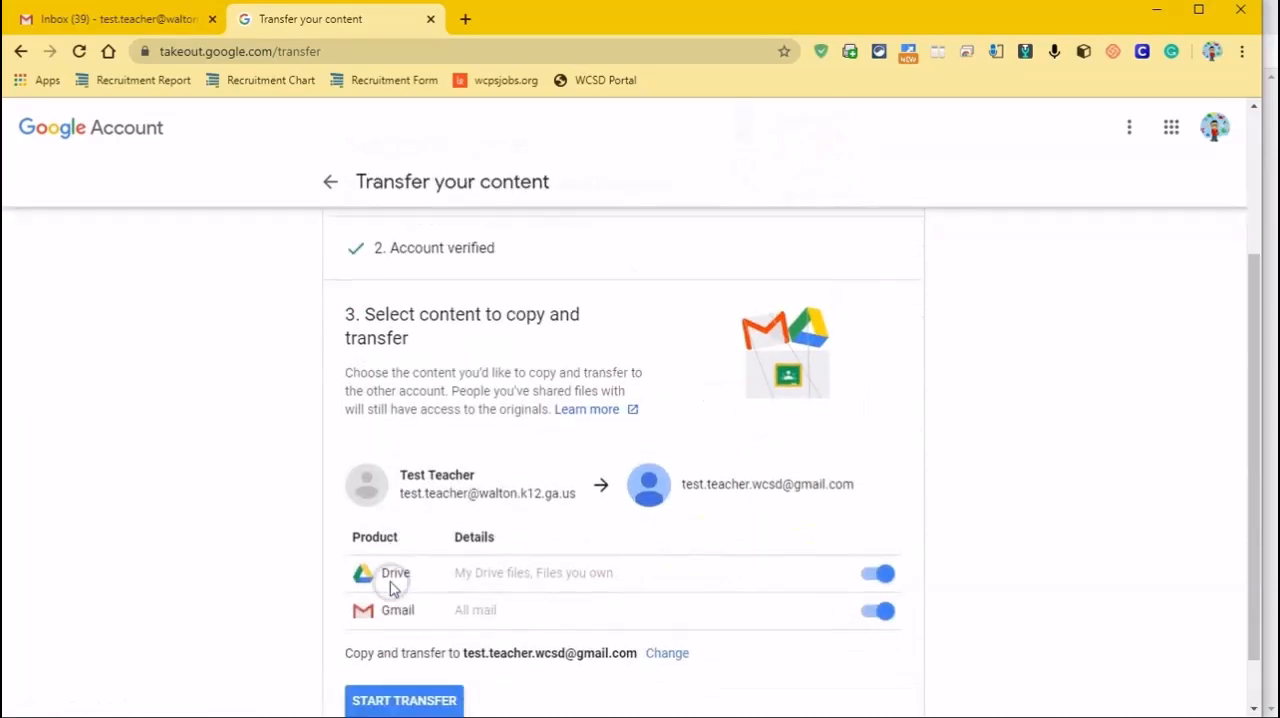
scroll(535, 383, up, 2)
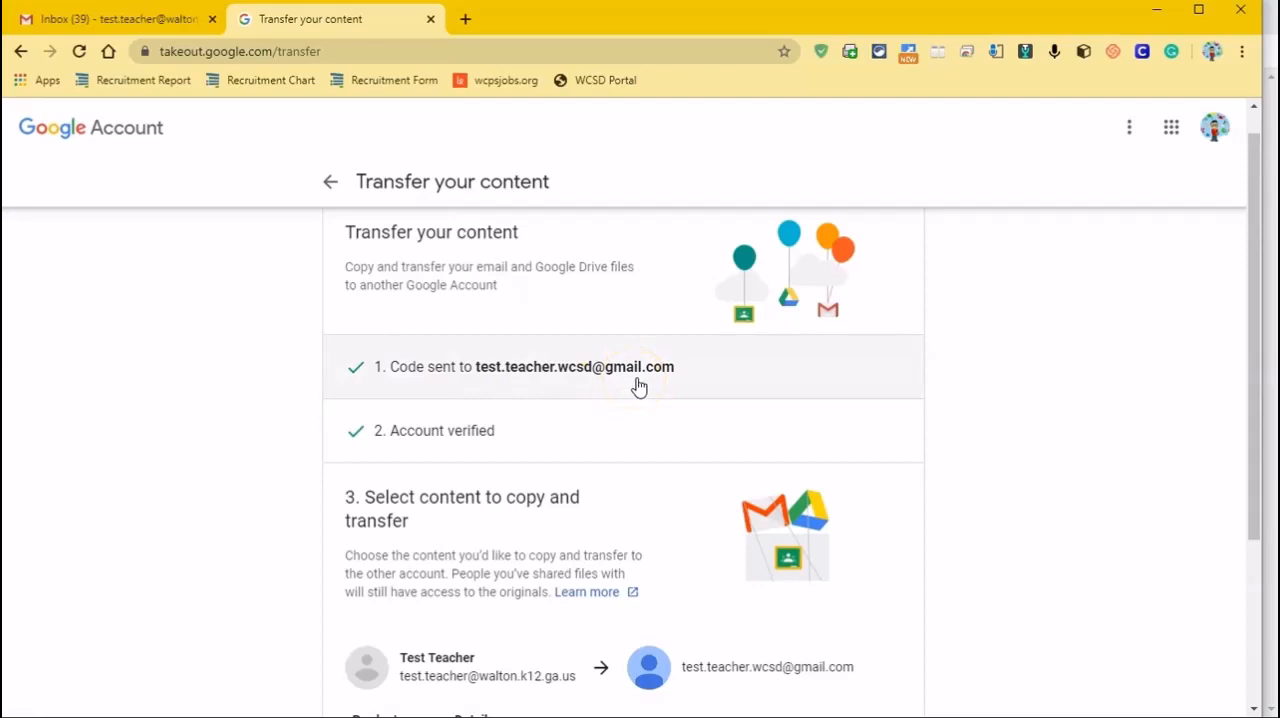
click(1270, 348)
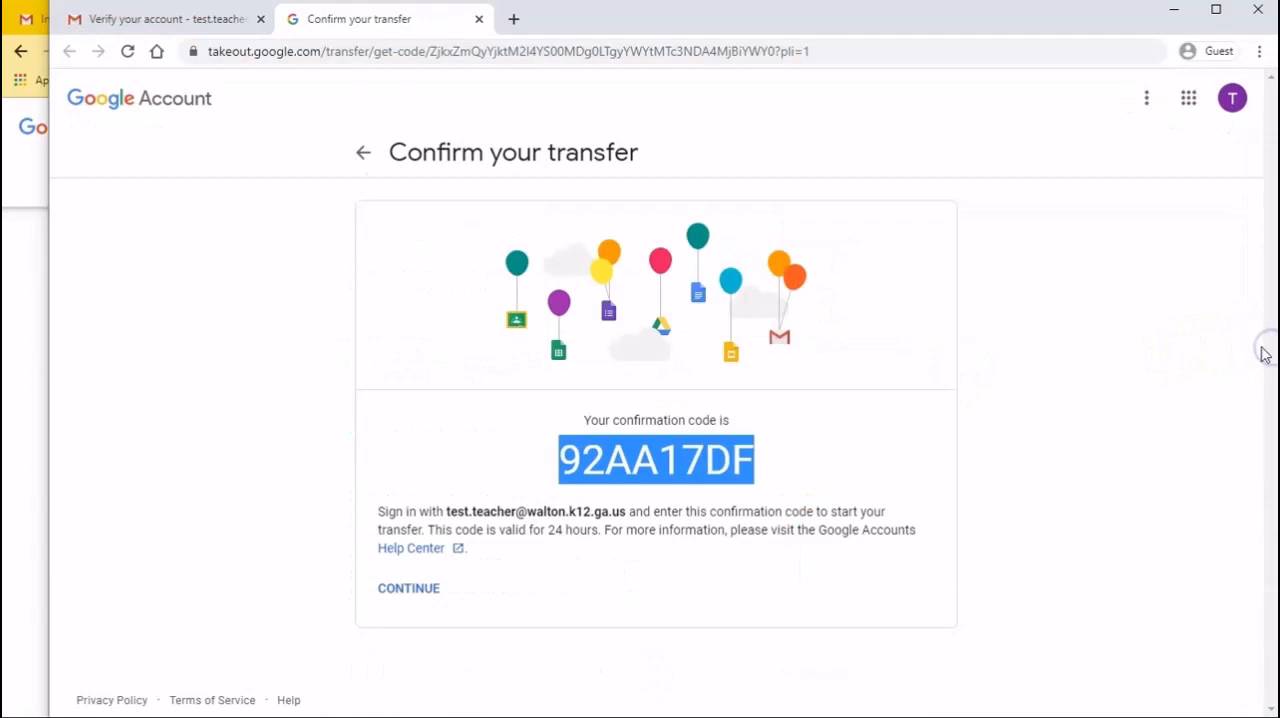
click(30, 275)
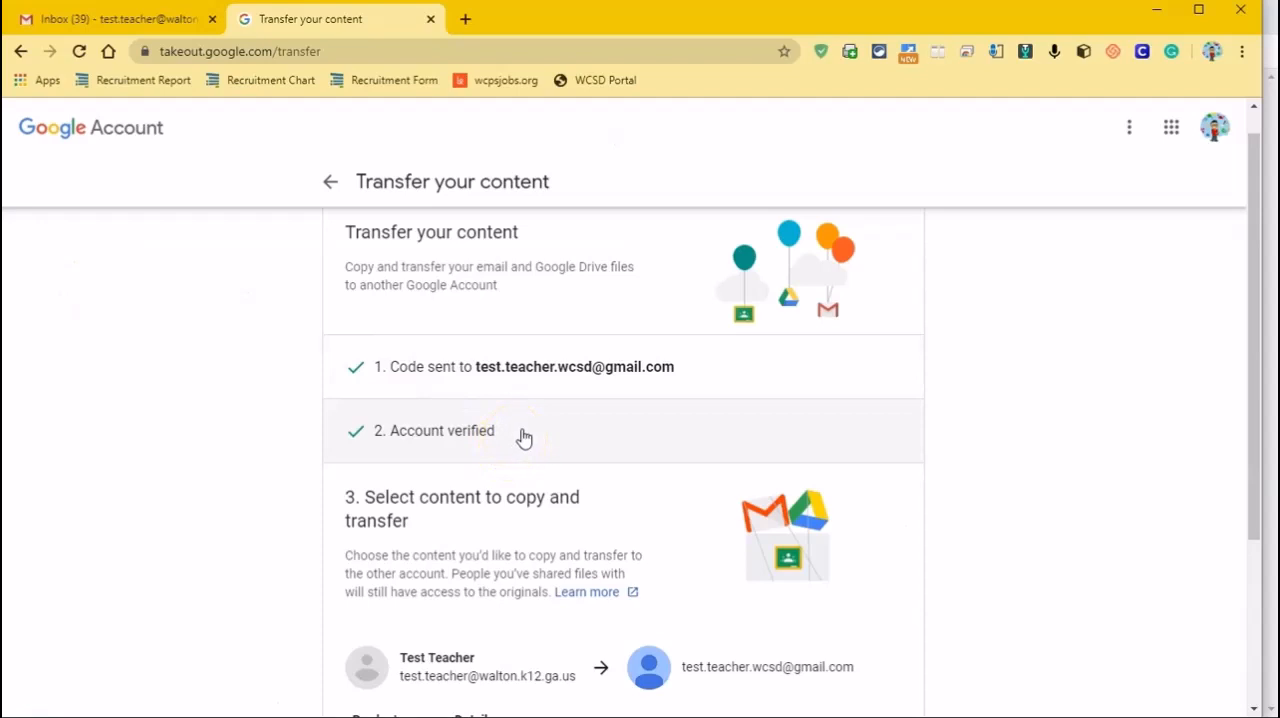
Review the Drive and Gmail content selected for copying and transfer to the destination account
scroll(524, 437, down, 2)
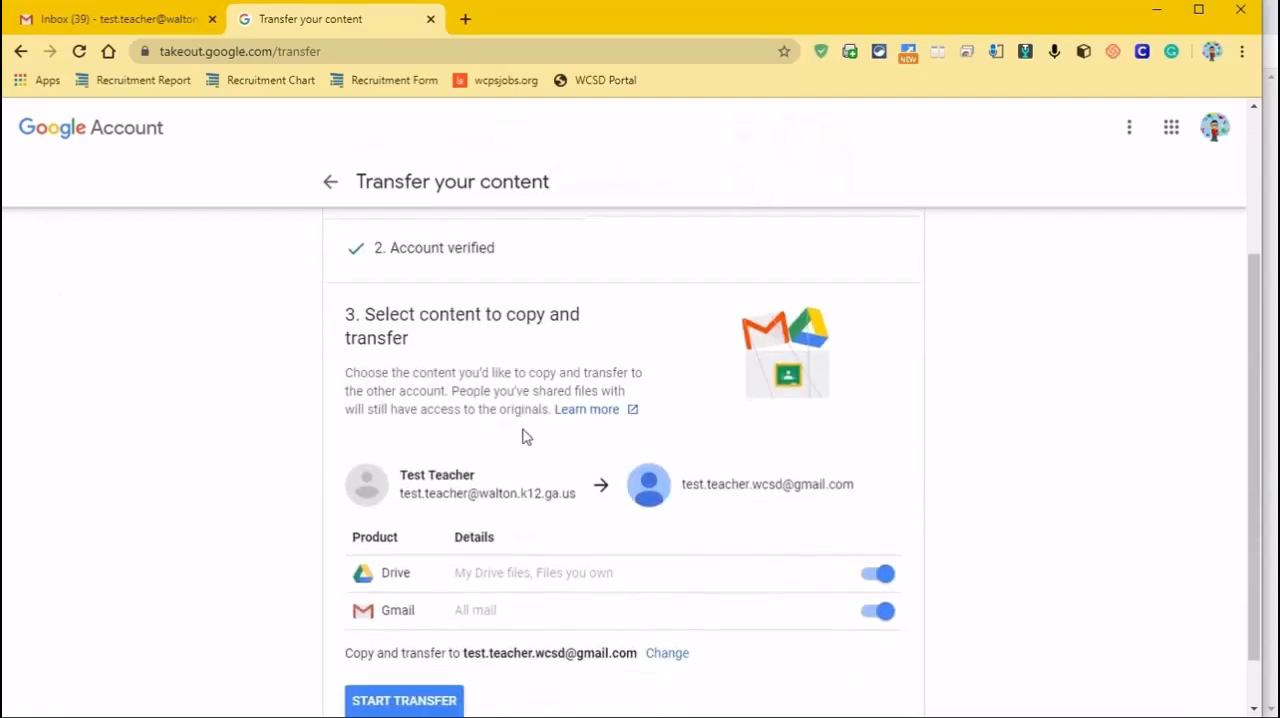
click(481, 527)
scroll(469, 371, down, 1)
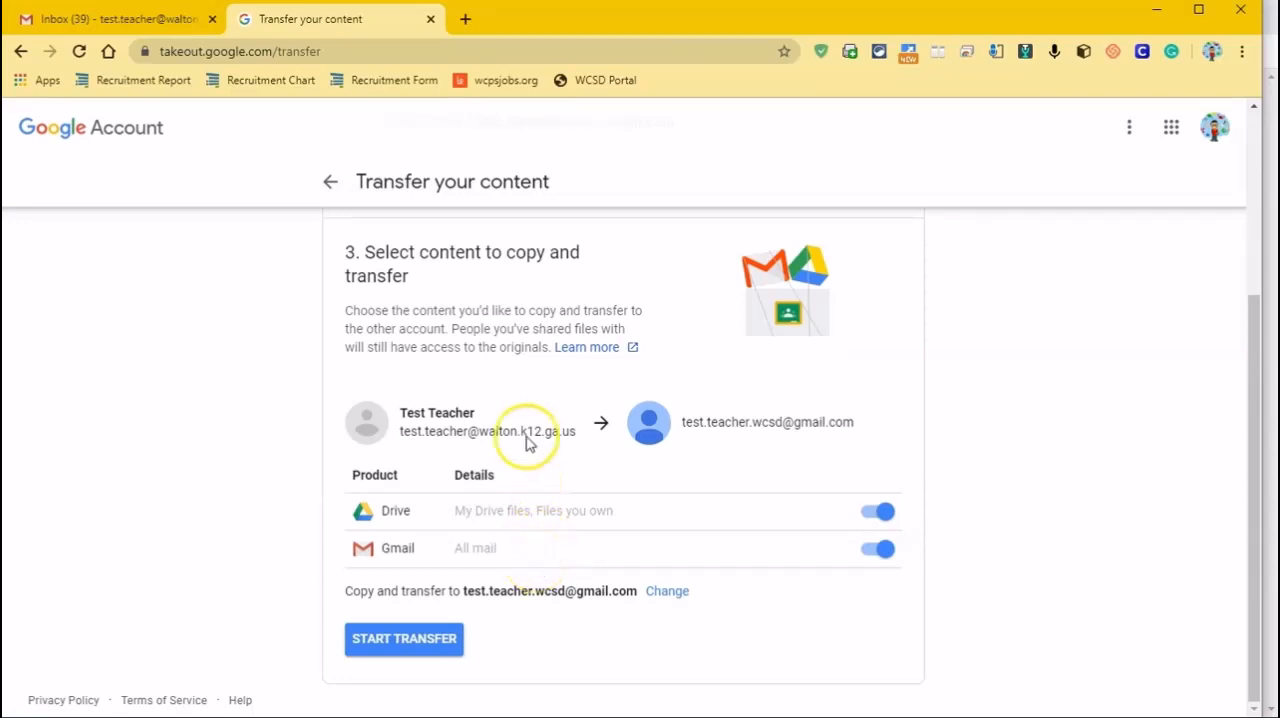
Open the source account's Google Drive from its Gmail and examine the owners of the files and folders in My Drive
click(133, 24)
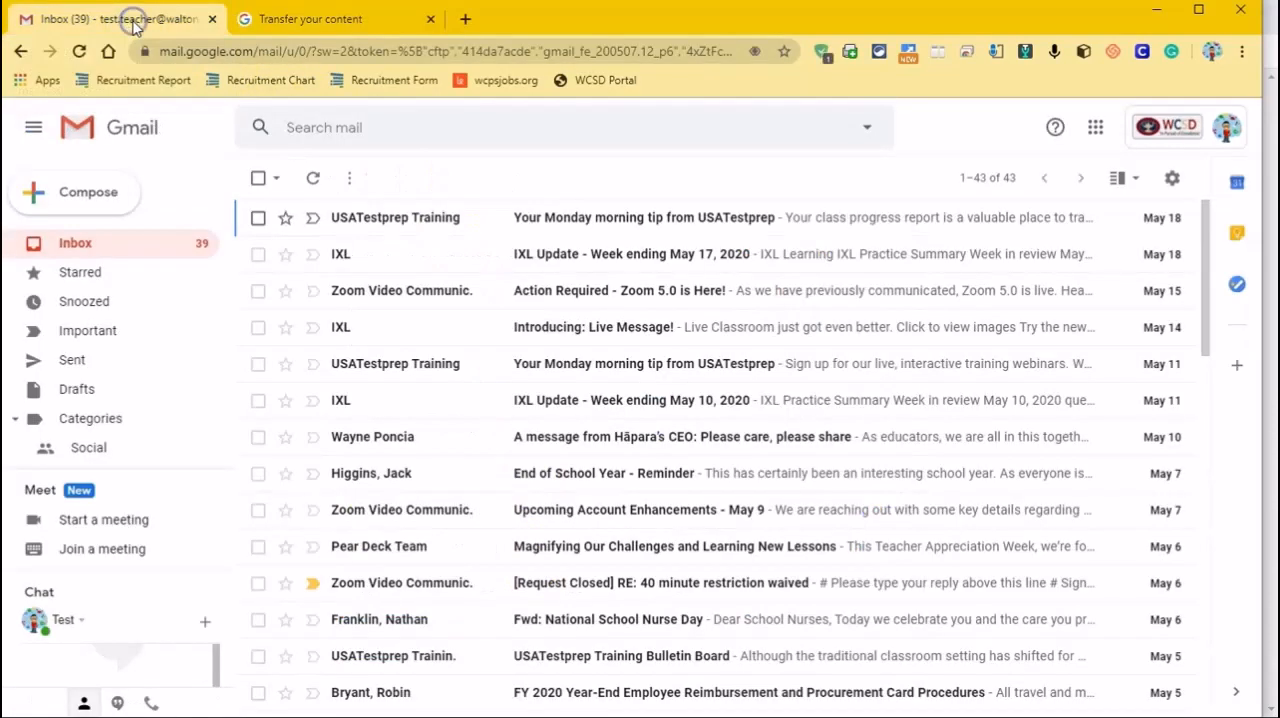
click(1095, 127)
click(1193, 215)
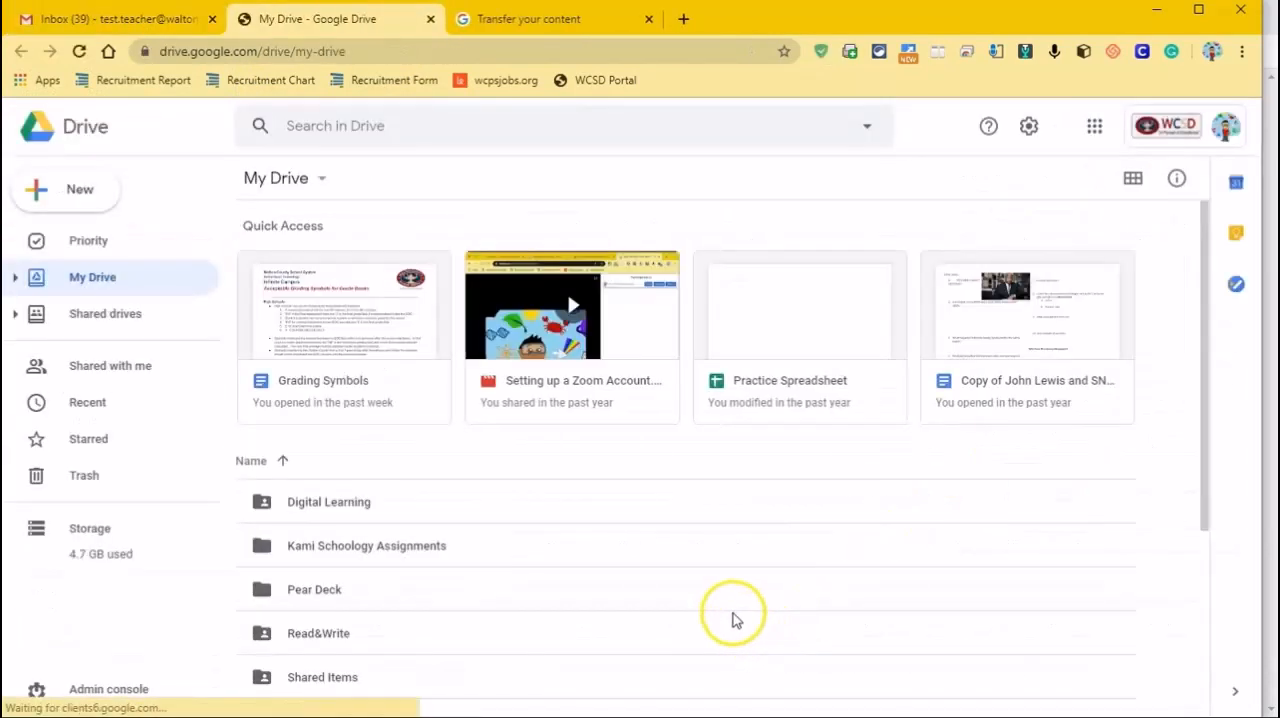
scroll(708, 605, down, 1)
scroll(708, 605, down, 2)
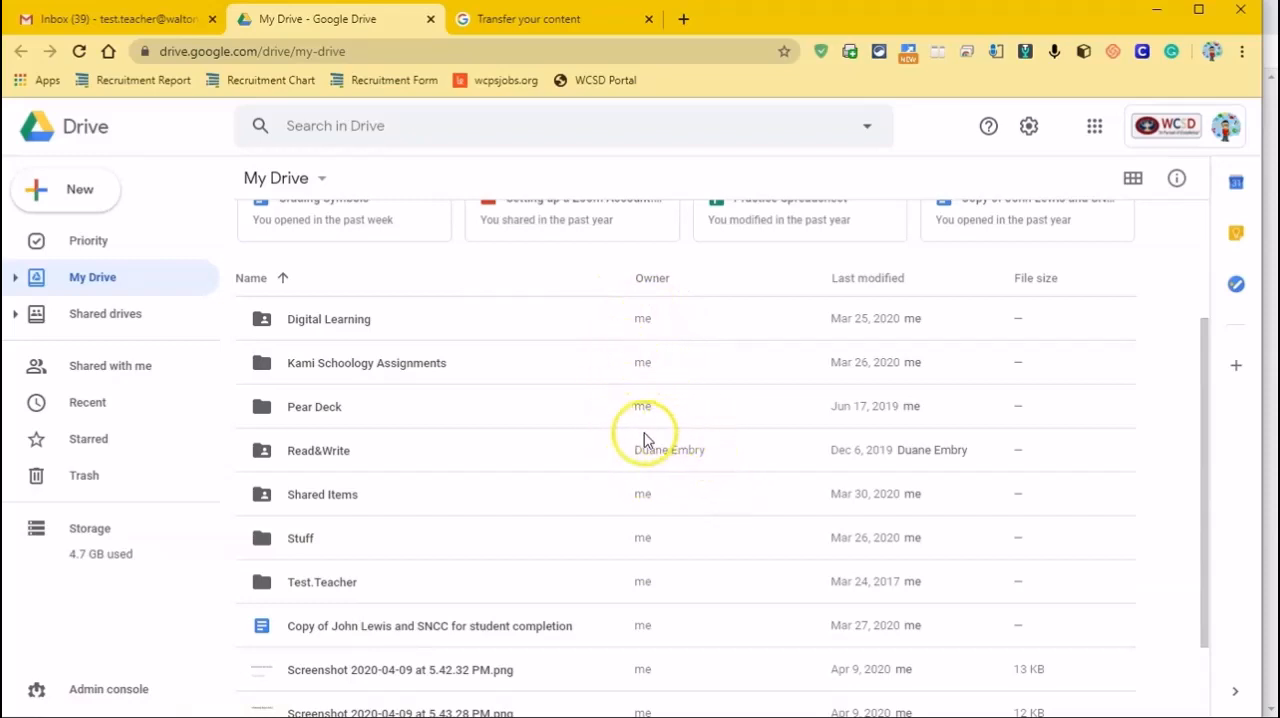
scroll(700, 540, down, 2)
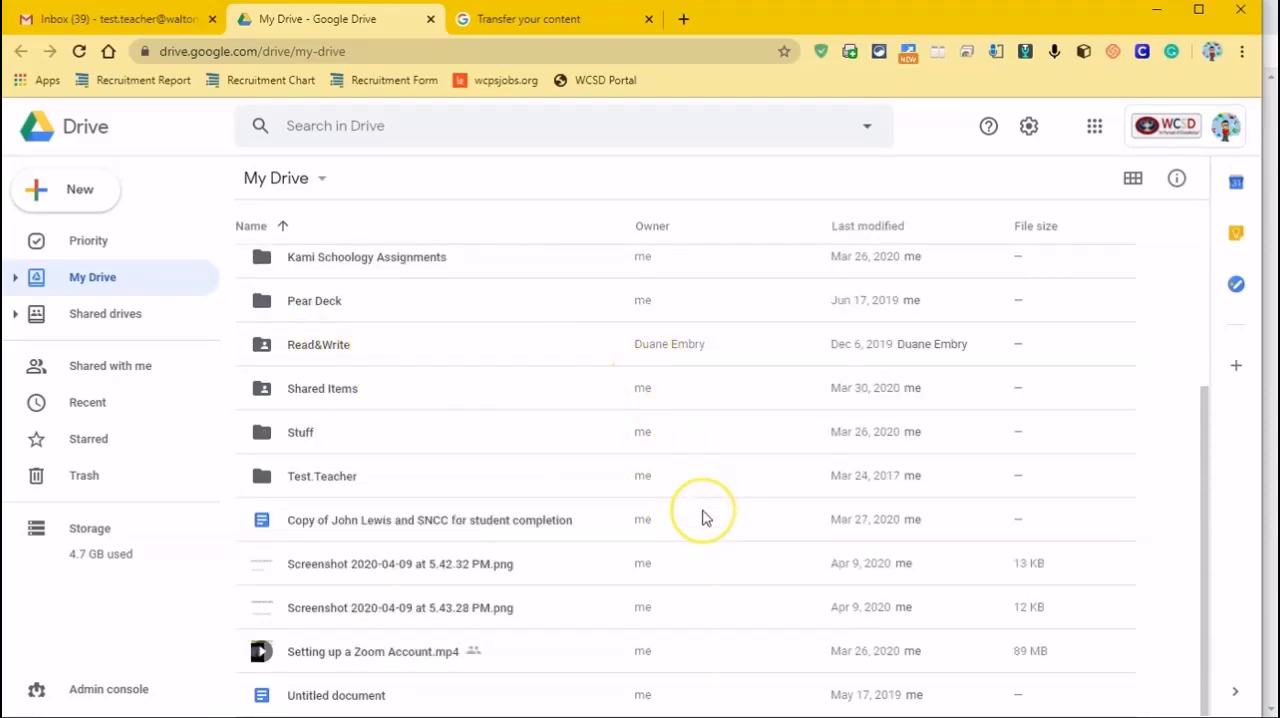
scroll(705, 518, up, 5)
scroll(703, 517, down, 2)
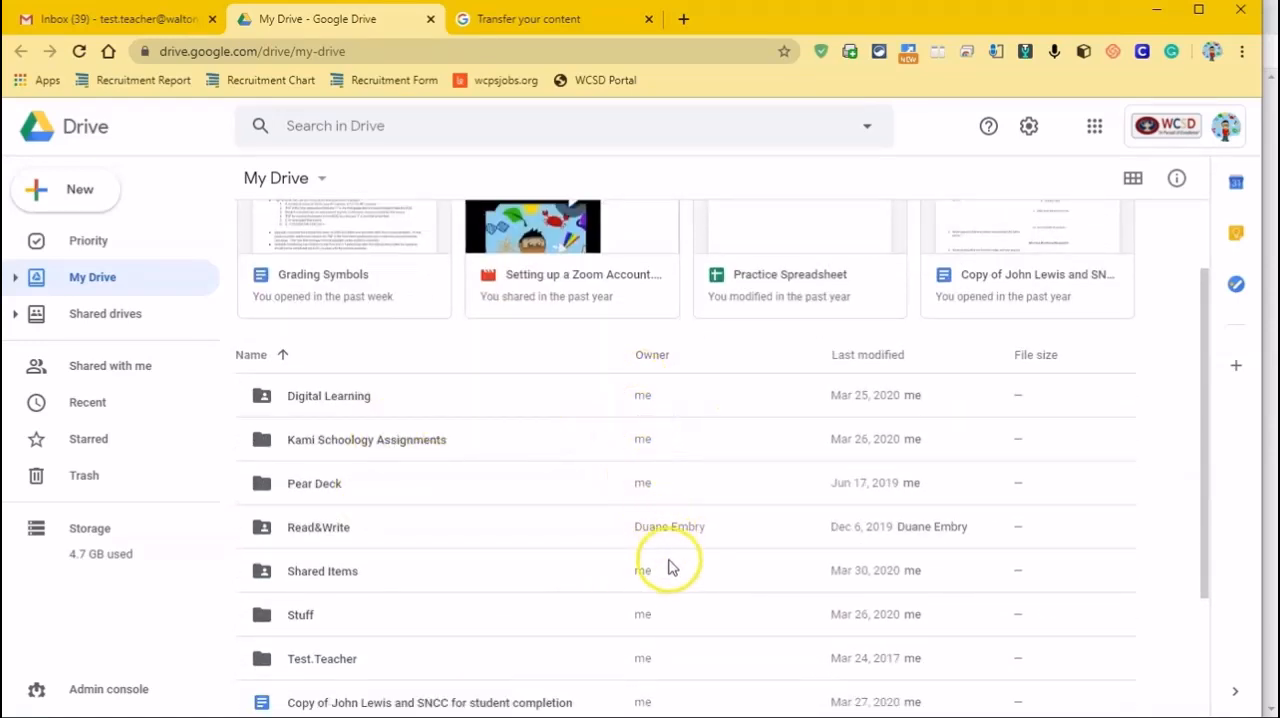
scroll(669, 563, down, 4)
scroll(670, 565, up, 6)
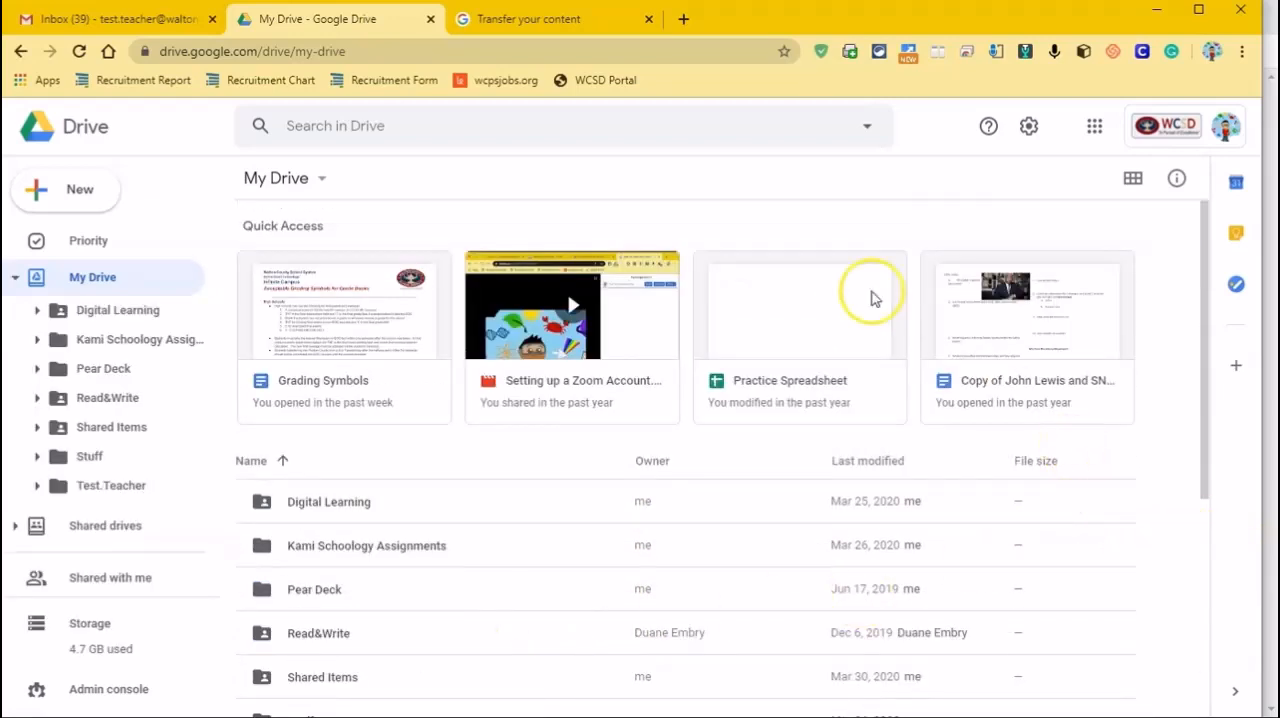
Return to the transfer page, start the Drive and Gmail transfer, and sign in again with the school account's saved credentials
click(527, 22)
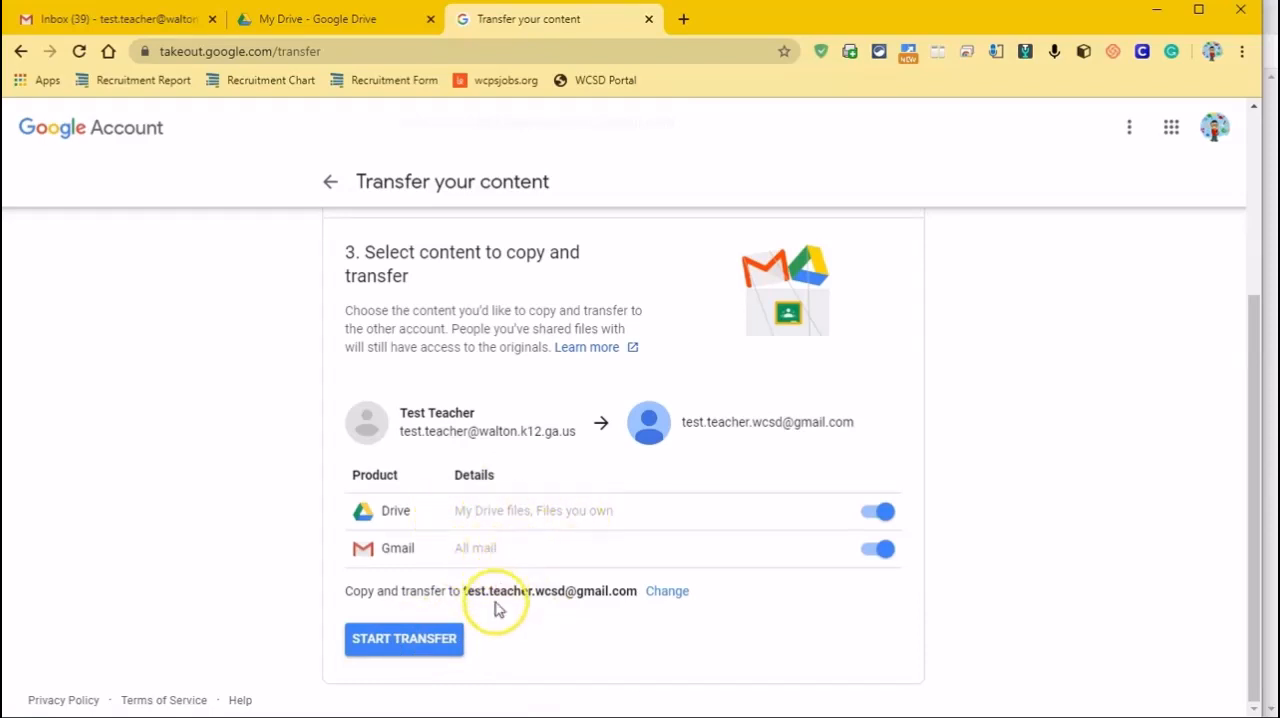
click(393, 645)
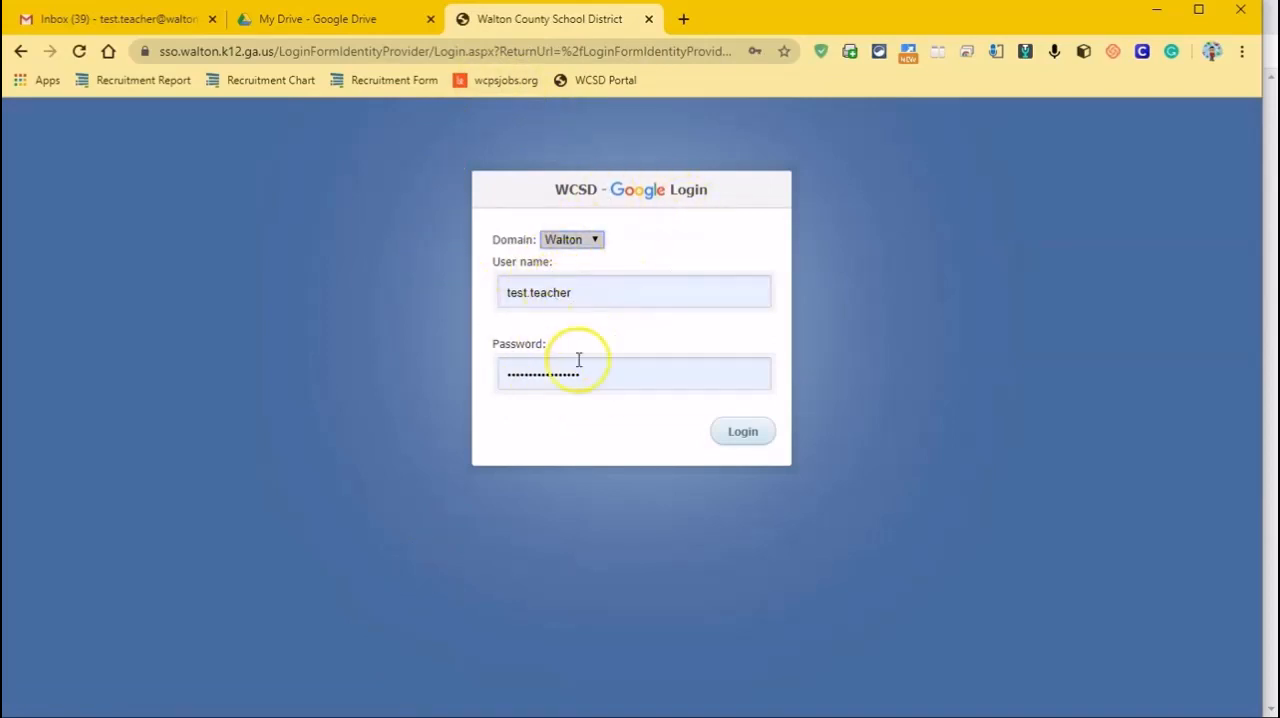
click(741, 433)
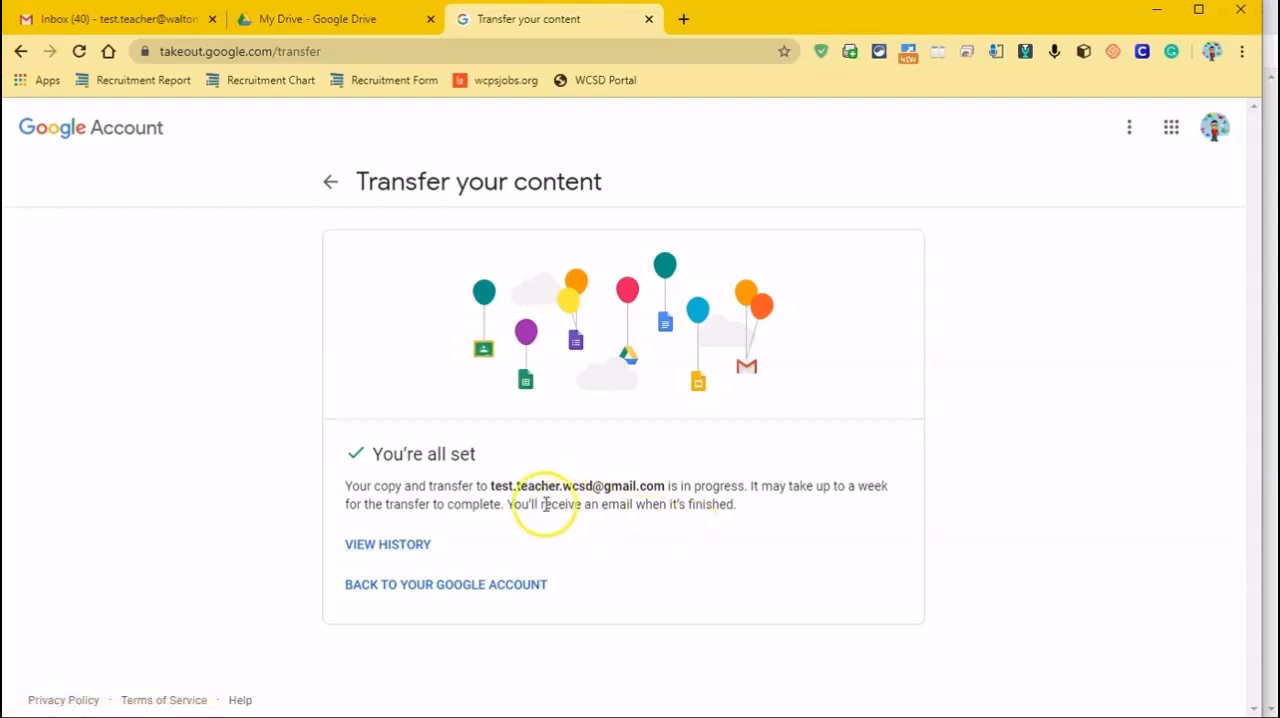
drag(489, 486, 577, 486)
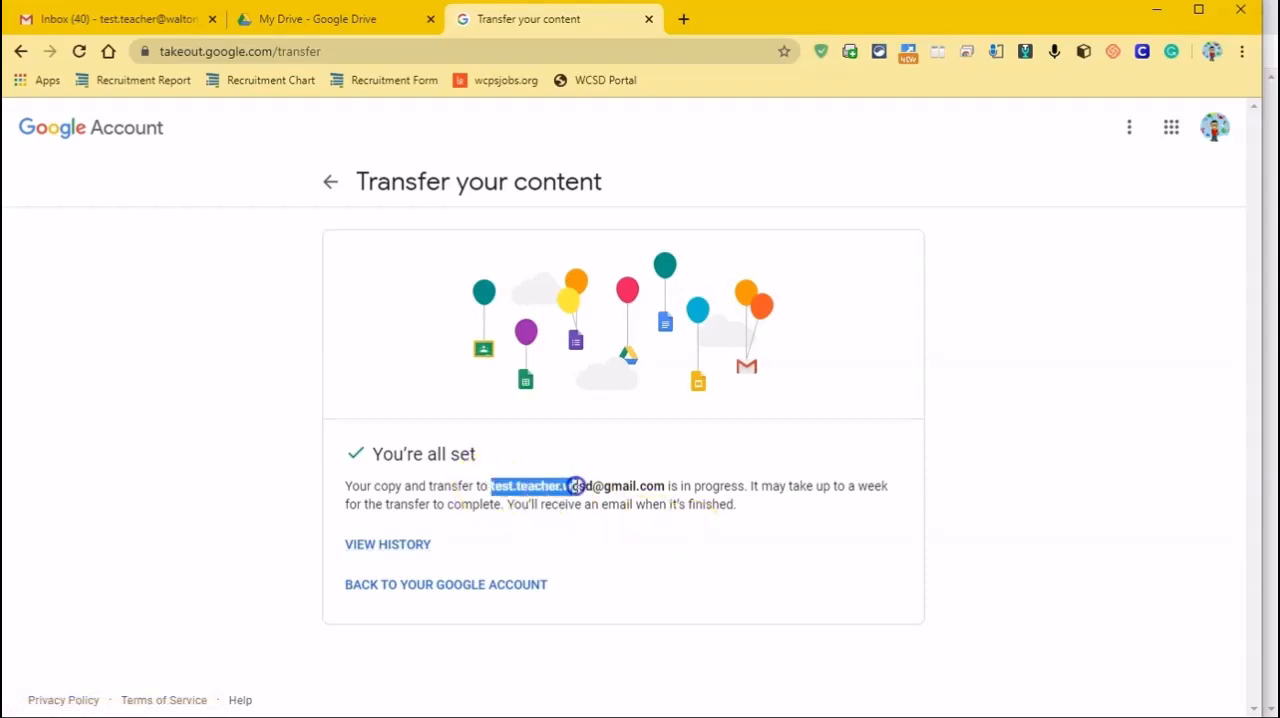
drag(665, 488, 665, 488)
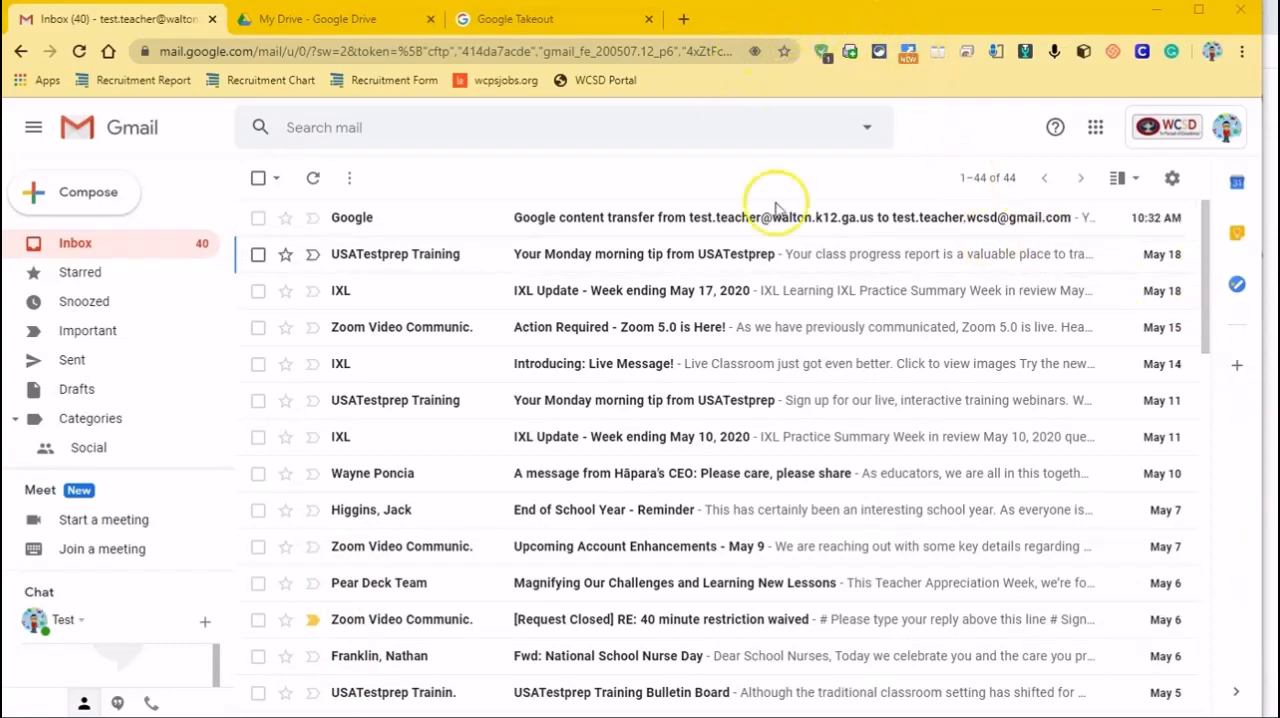
Compare the destination account's Gmail inbox with the source account's inbox, ending on the destination inbox
click(1272, 548)
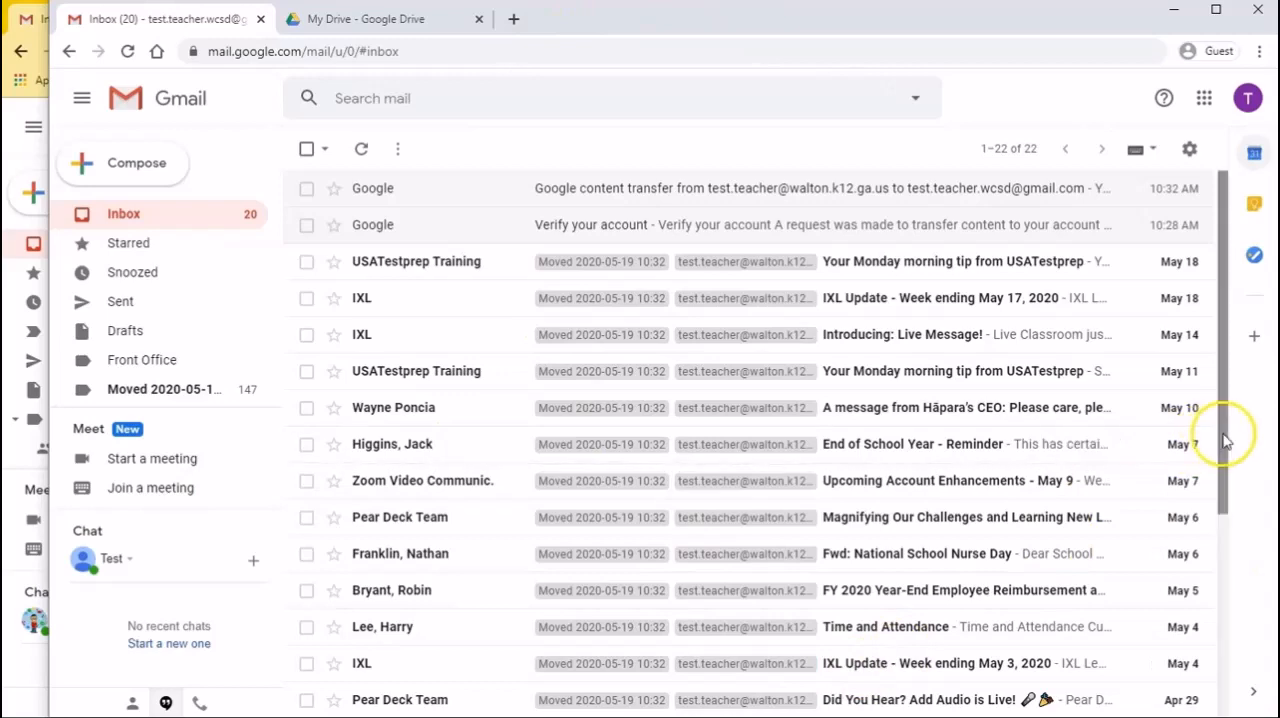
drag(1228, 434, 1199, 418)
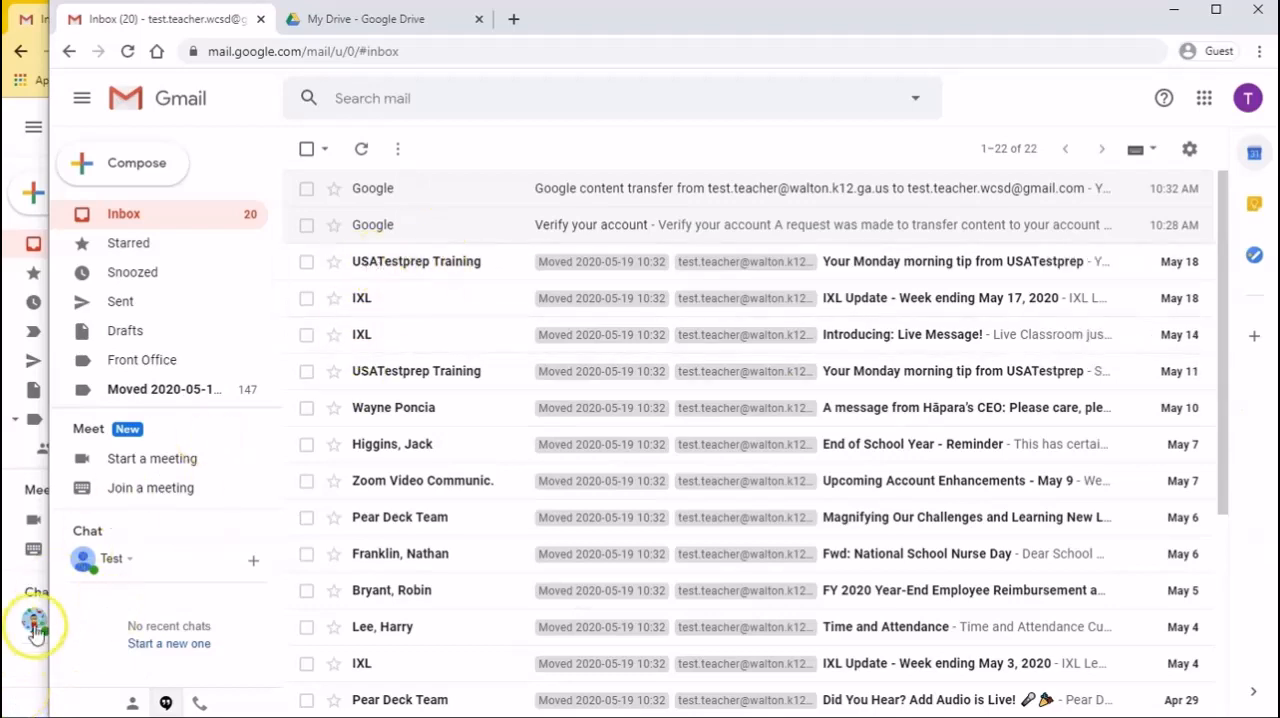
click(28, 686)
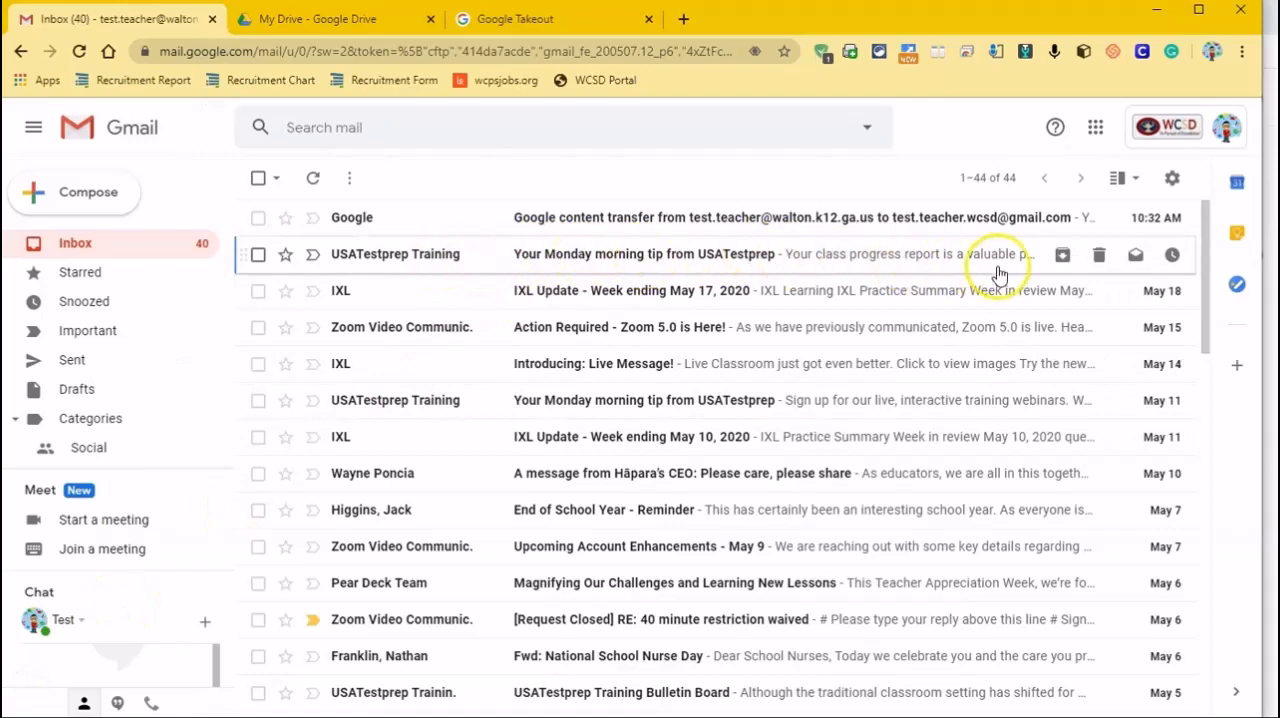
click(1271, 680)
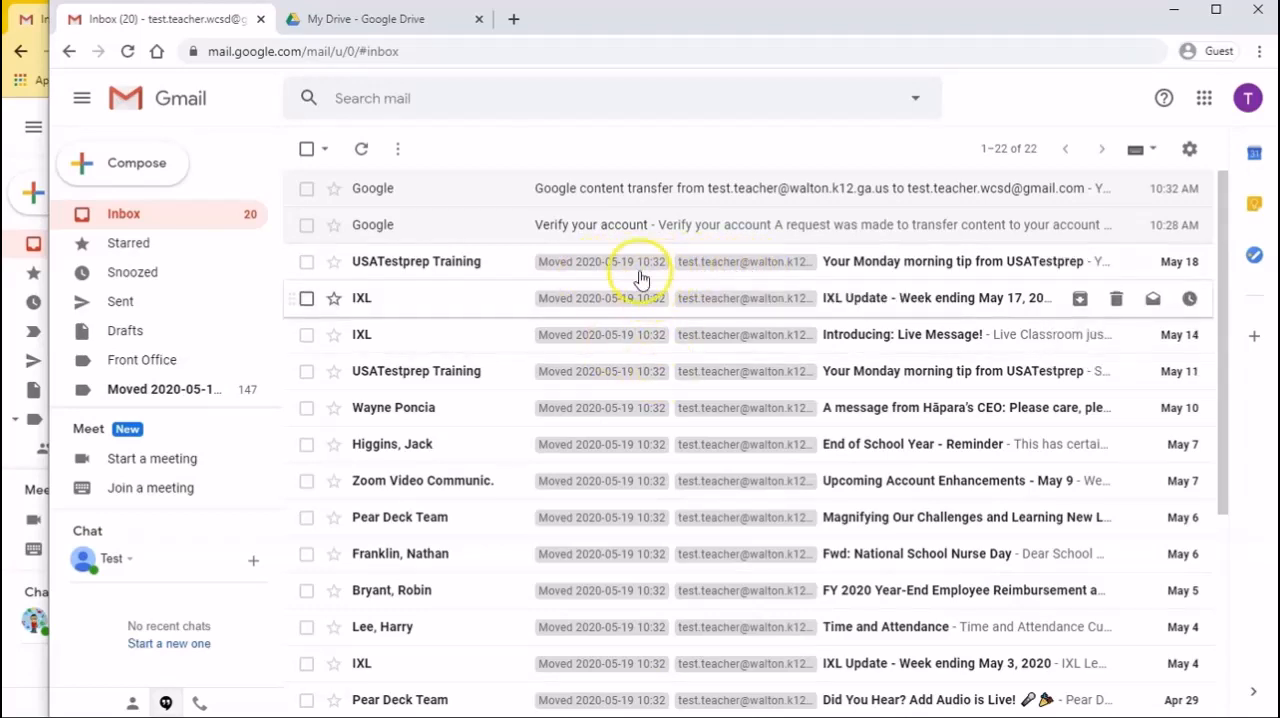
Check the "Verify your account" and "Google content transfer" emails in the destination account, returning to the inbox
click(609, 231)
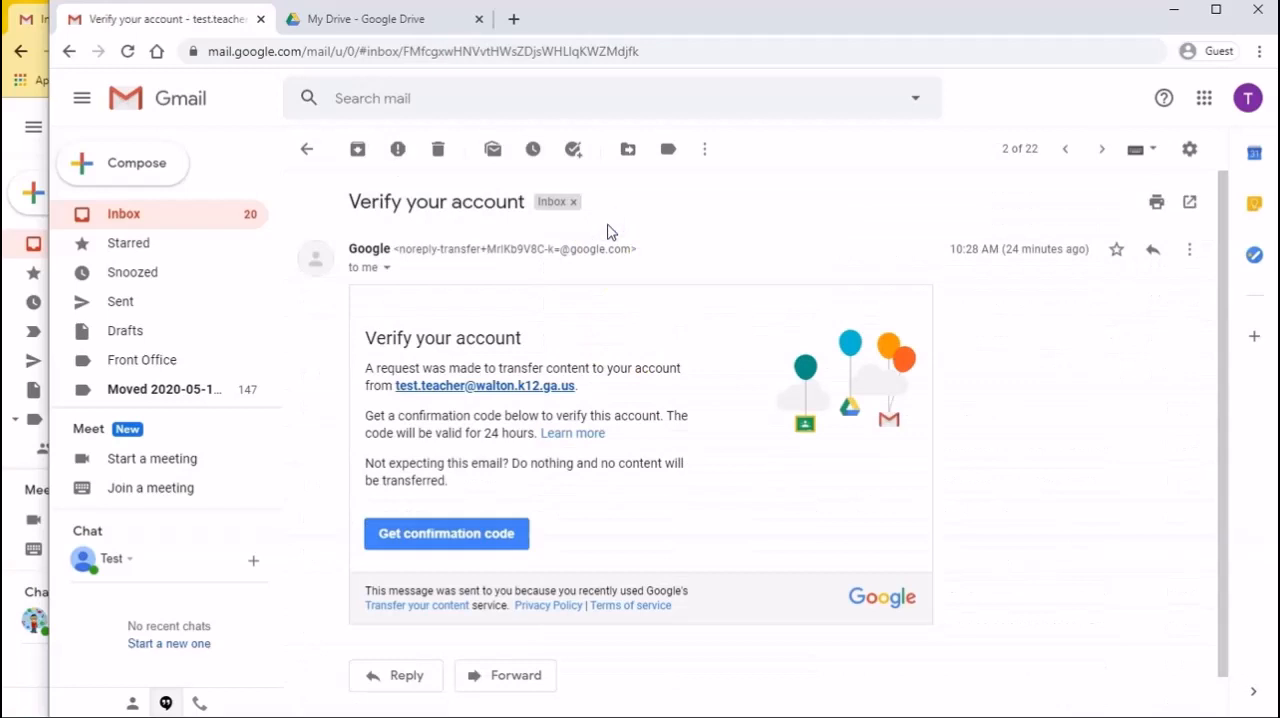
click(306, 151)
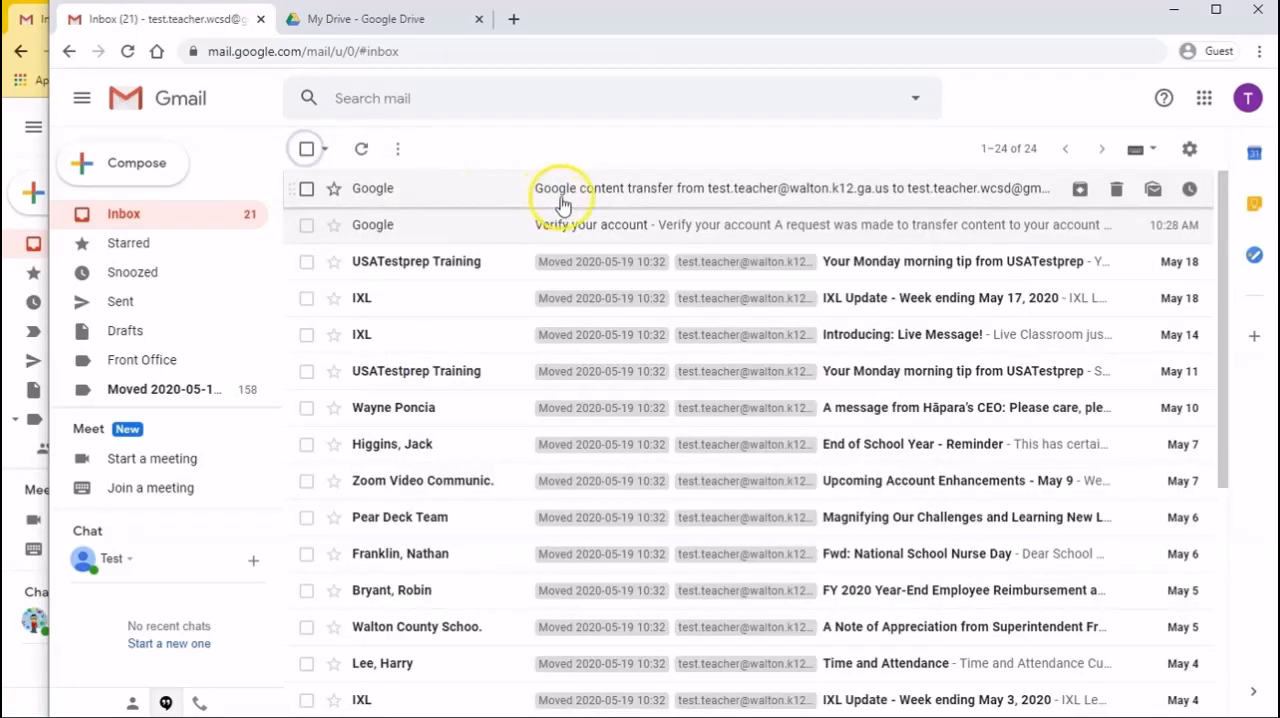
click(563, 199)
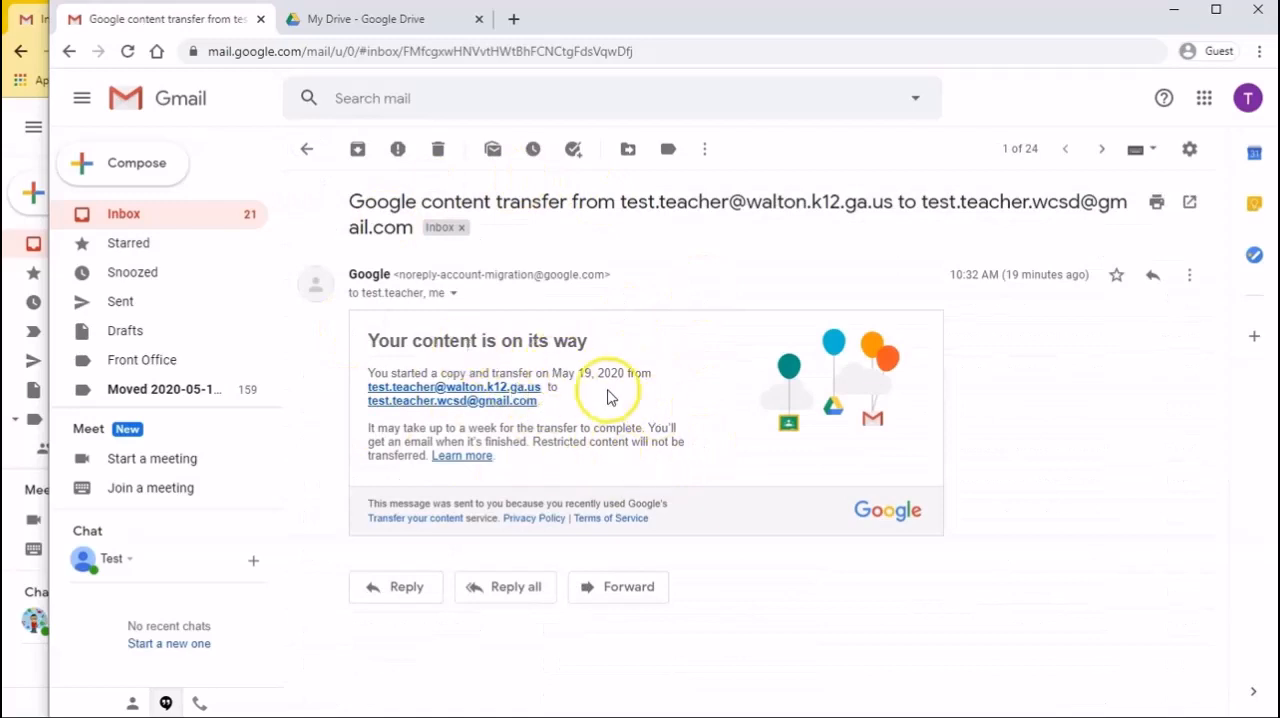
click(303, 152)
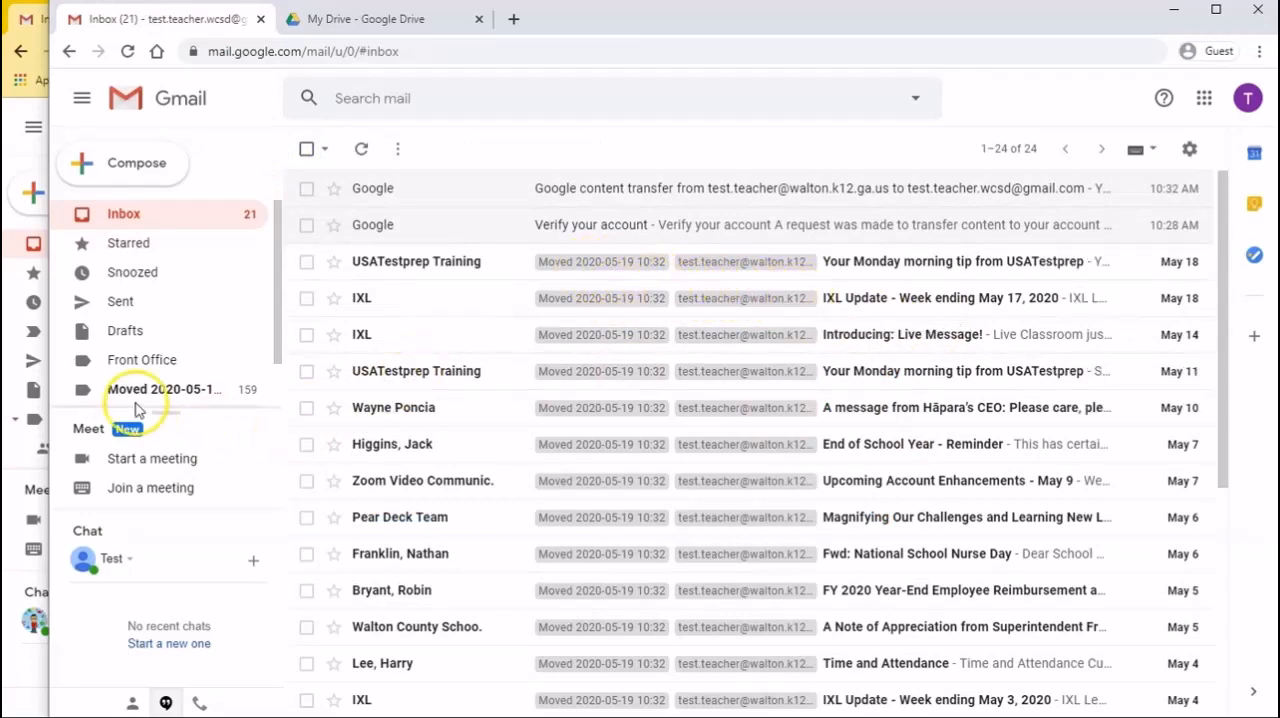
scroll(130, 400, down, 1)
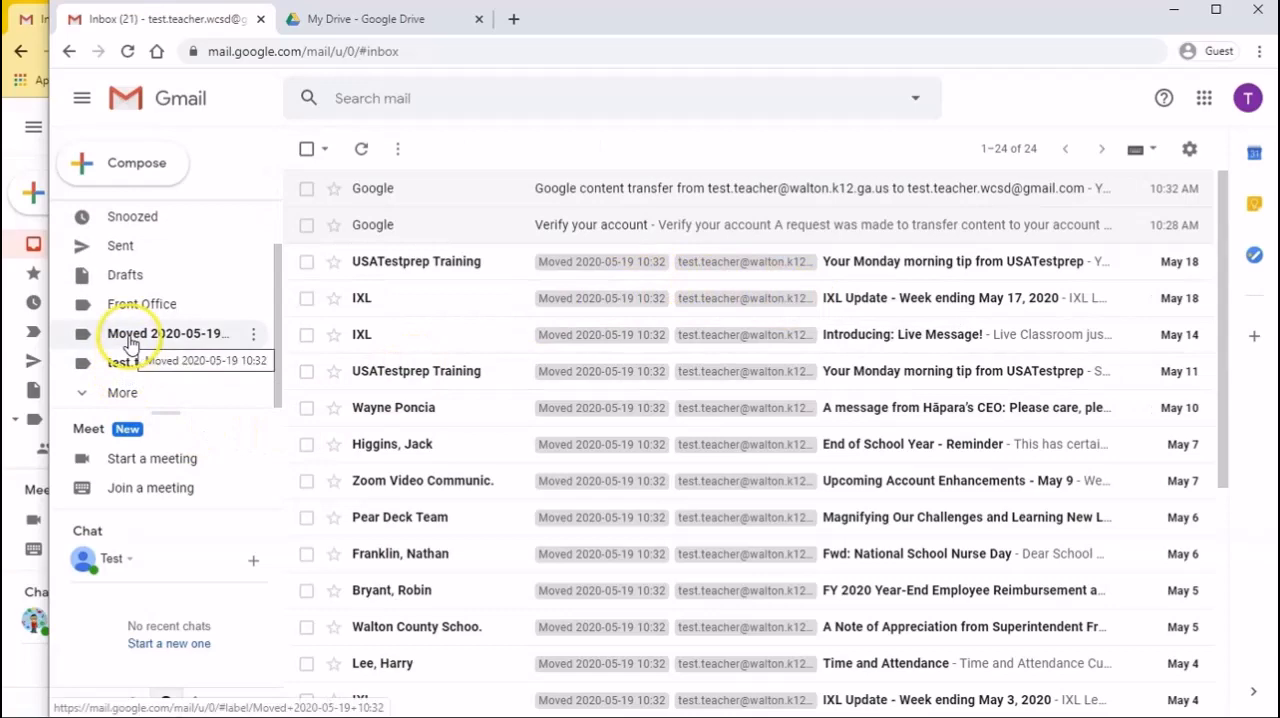
click(128, 335)
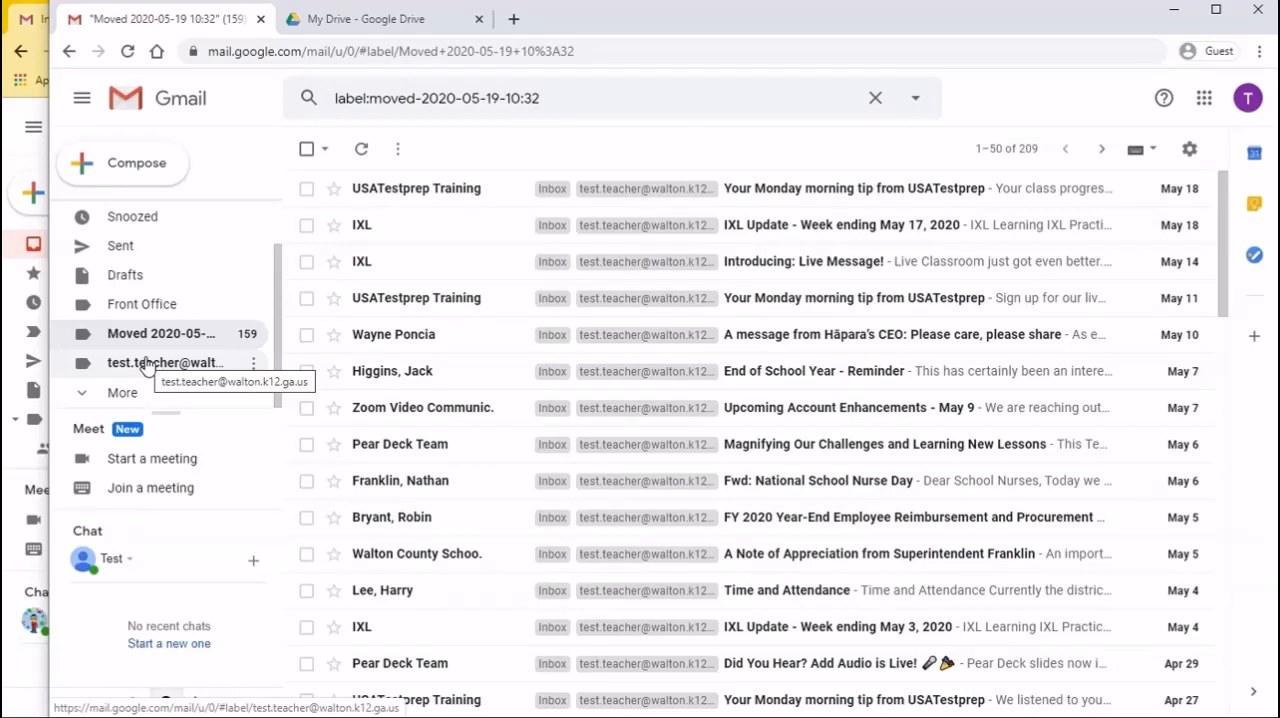
scroll(200, 265, up, 2)
click(123, 215)
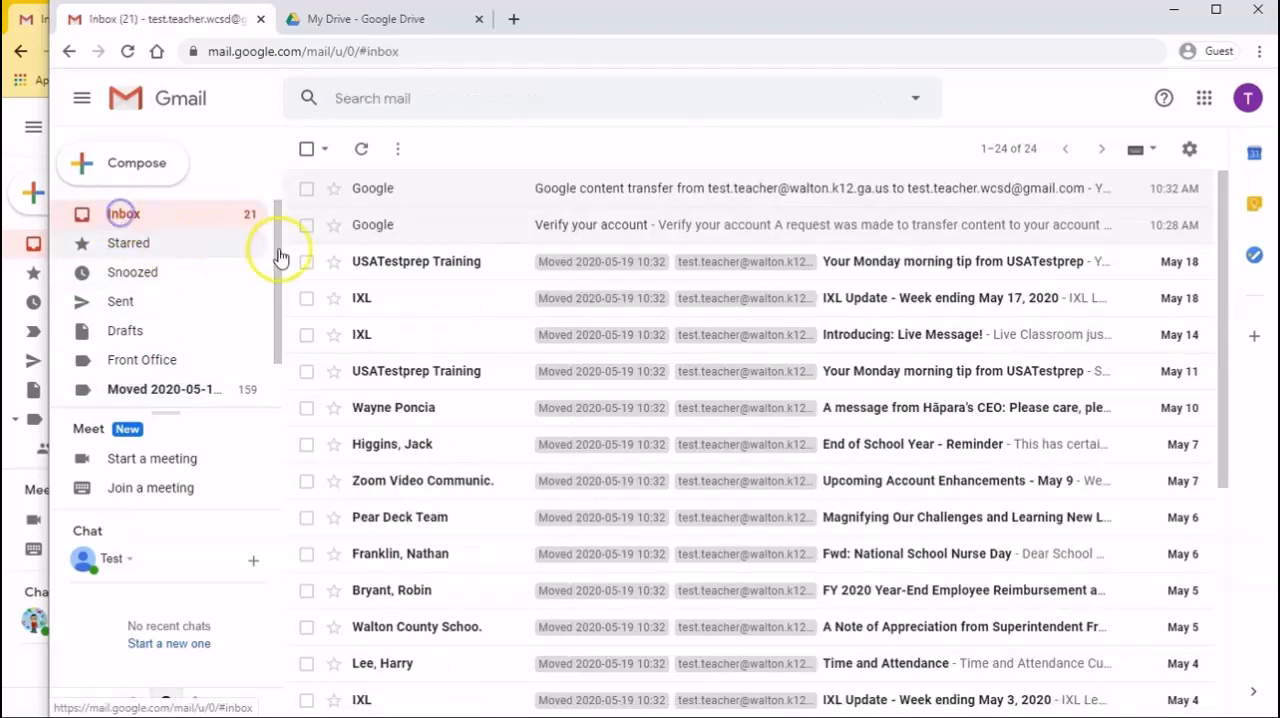
click(1189, 150)
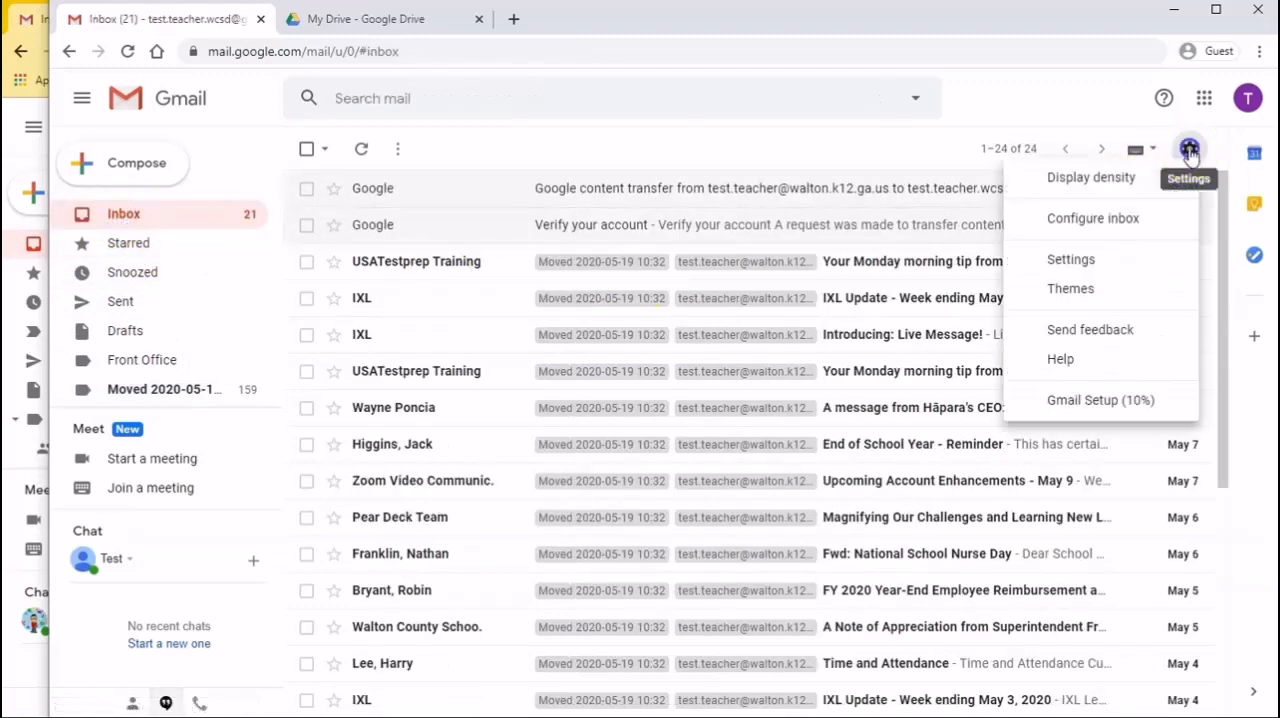
click(1072, 260)
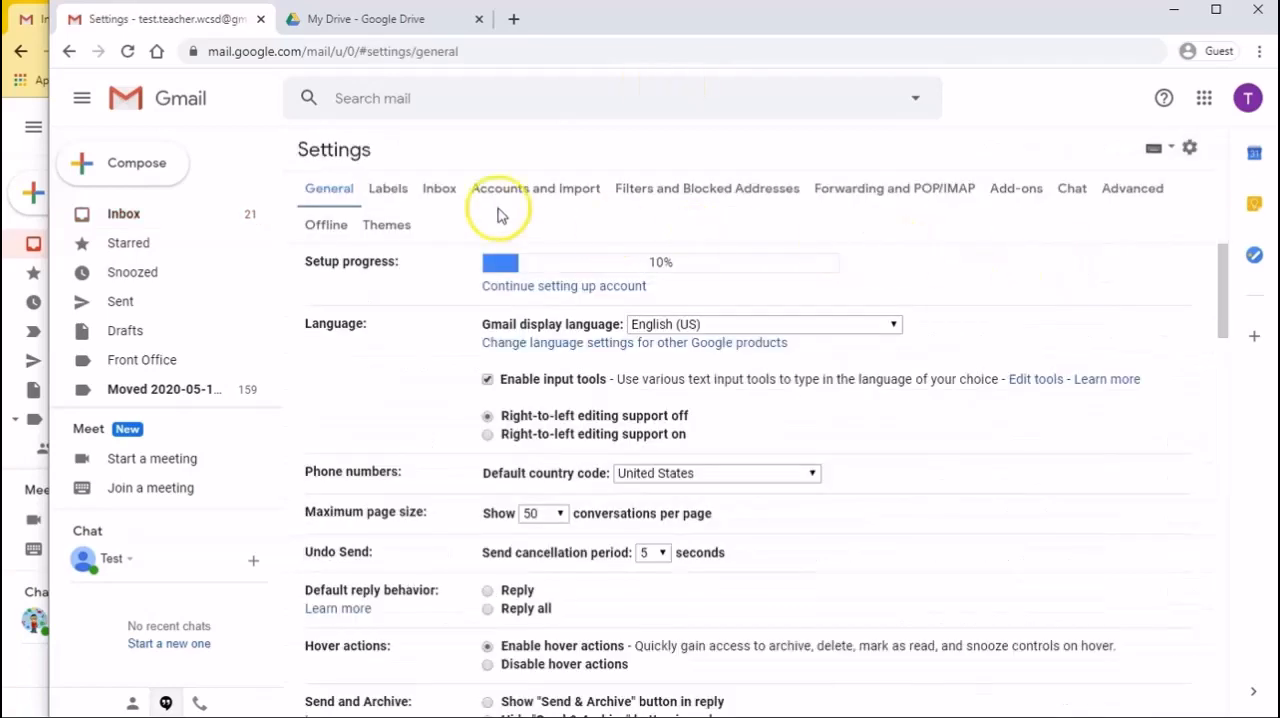
click(387, 192)
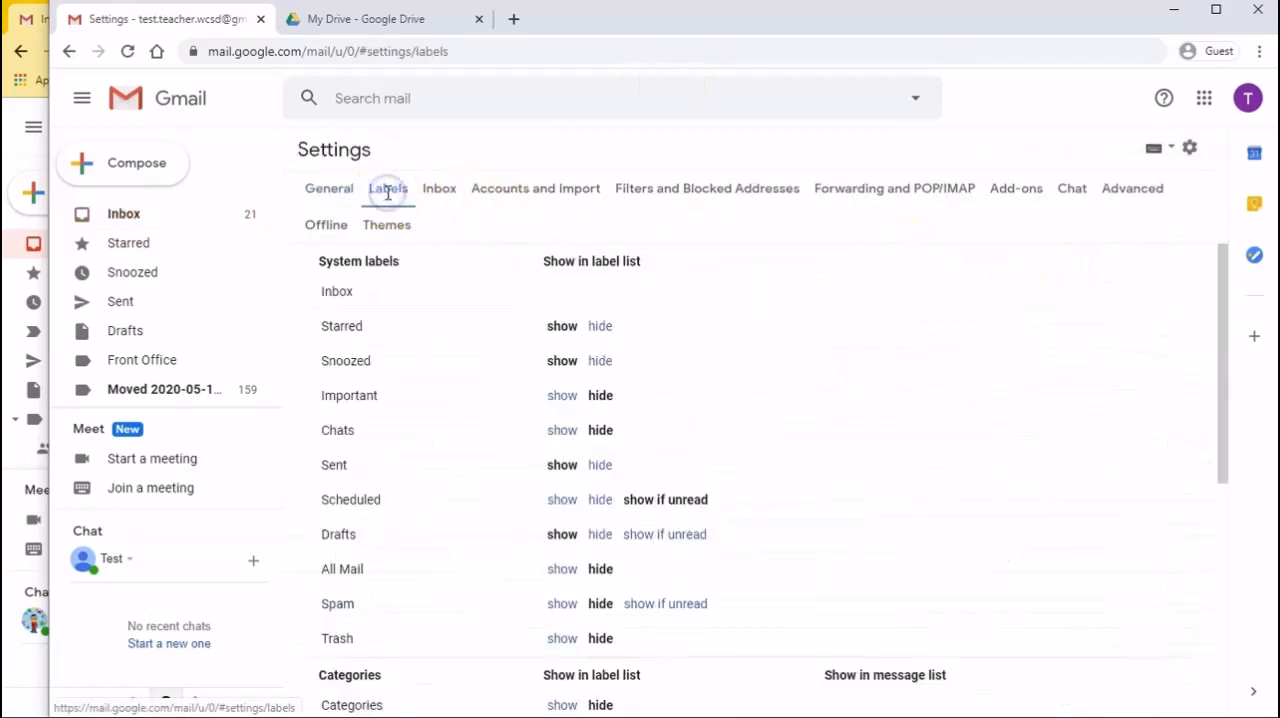
drag(1207, 513, 1189, 689)
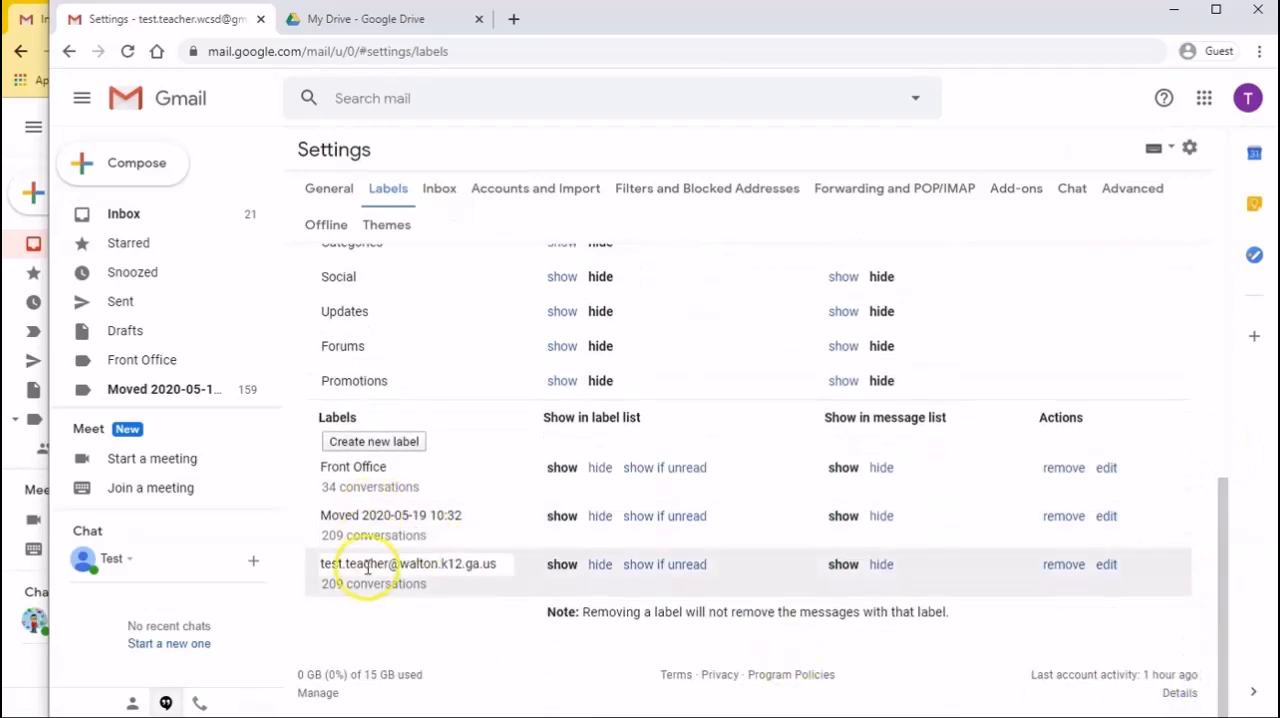
click(1064, 516)
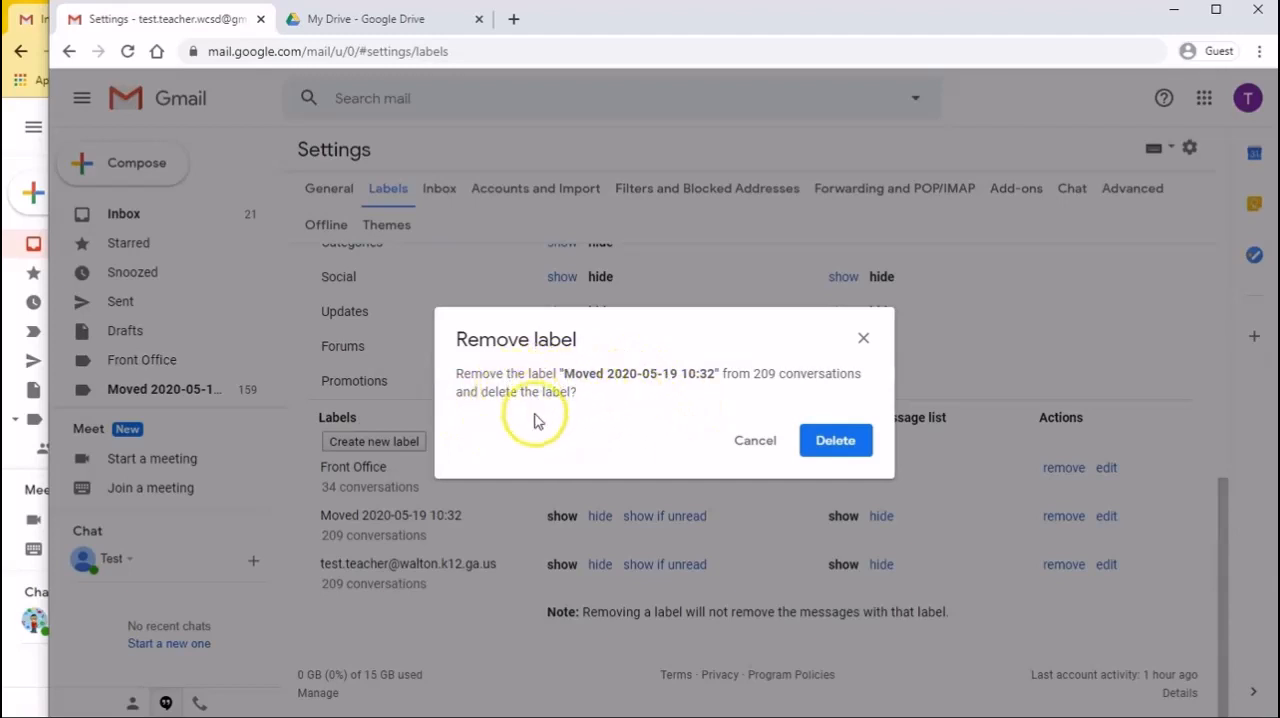
click(838, 443)
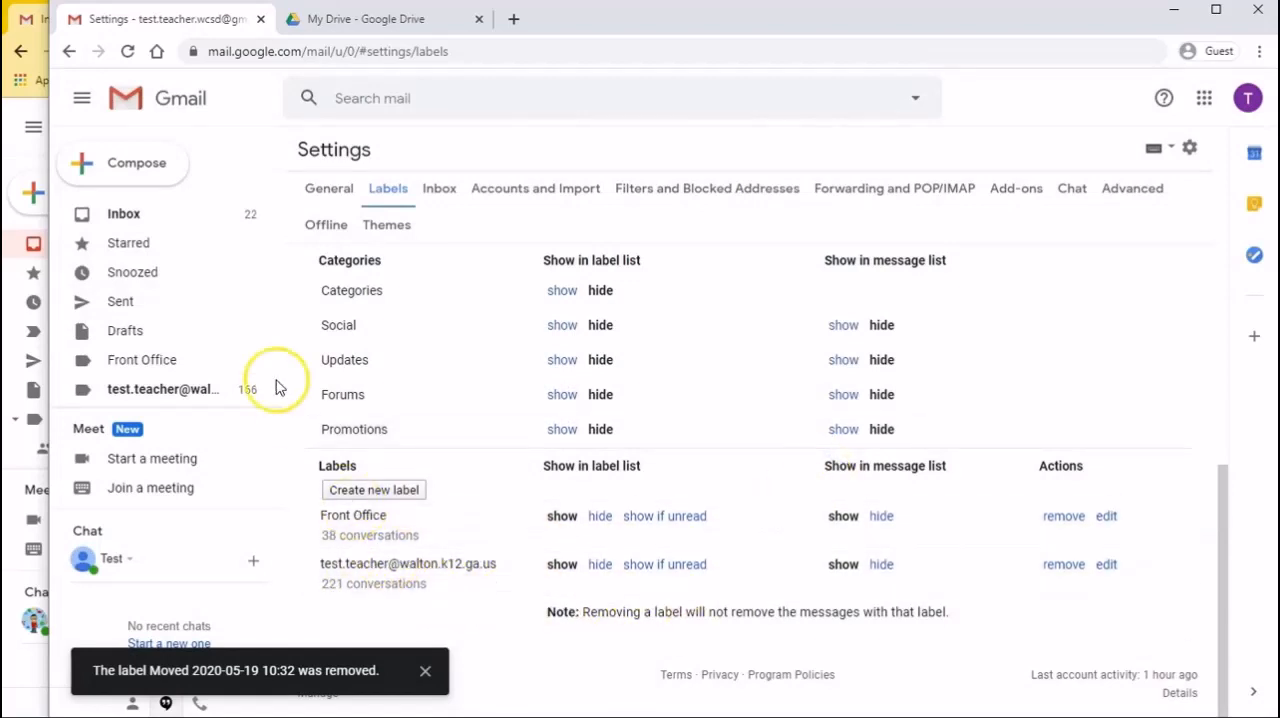
click(128, 214)
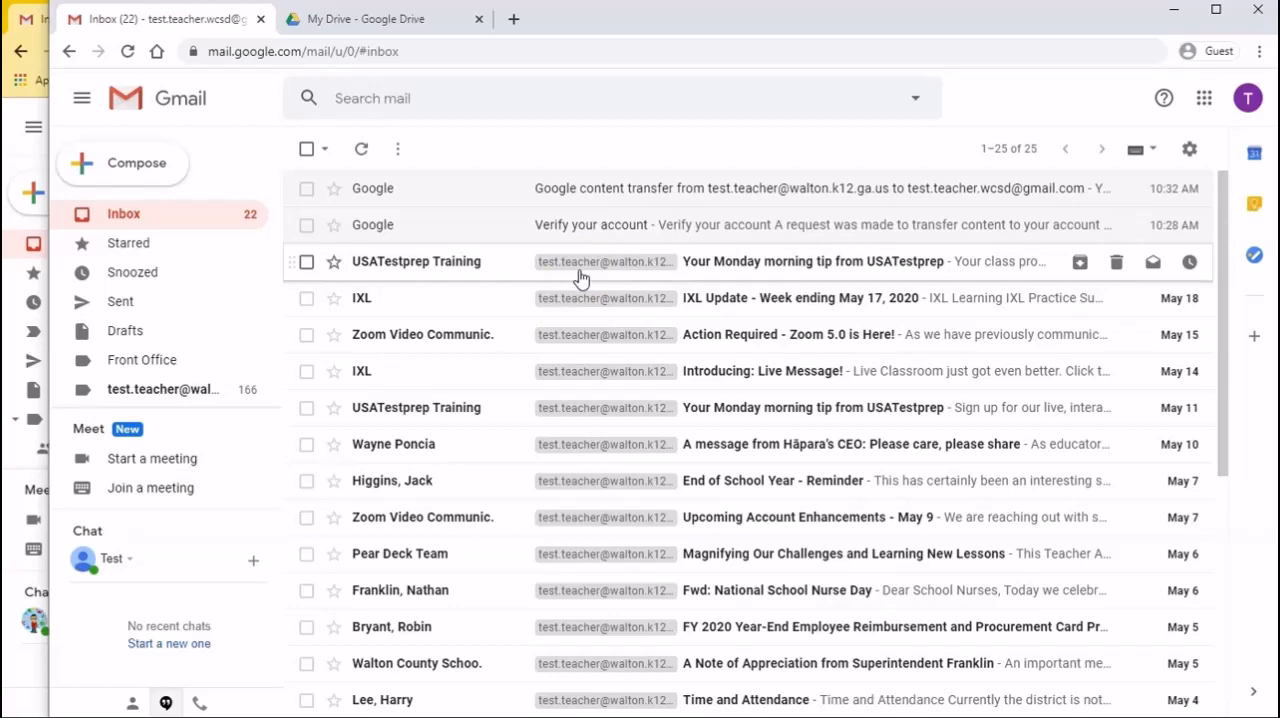
click(367, 24)
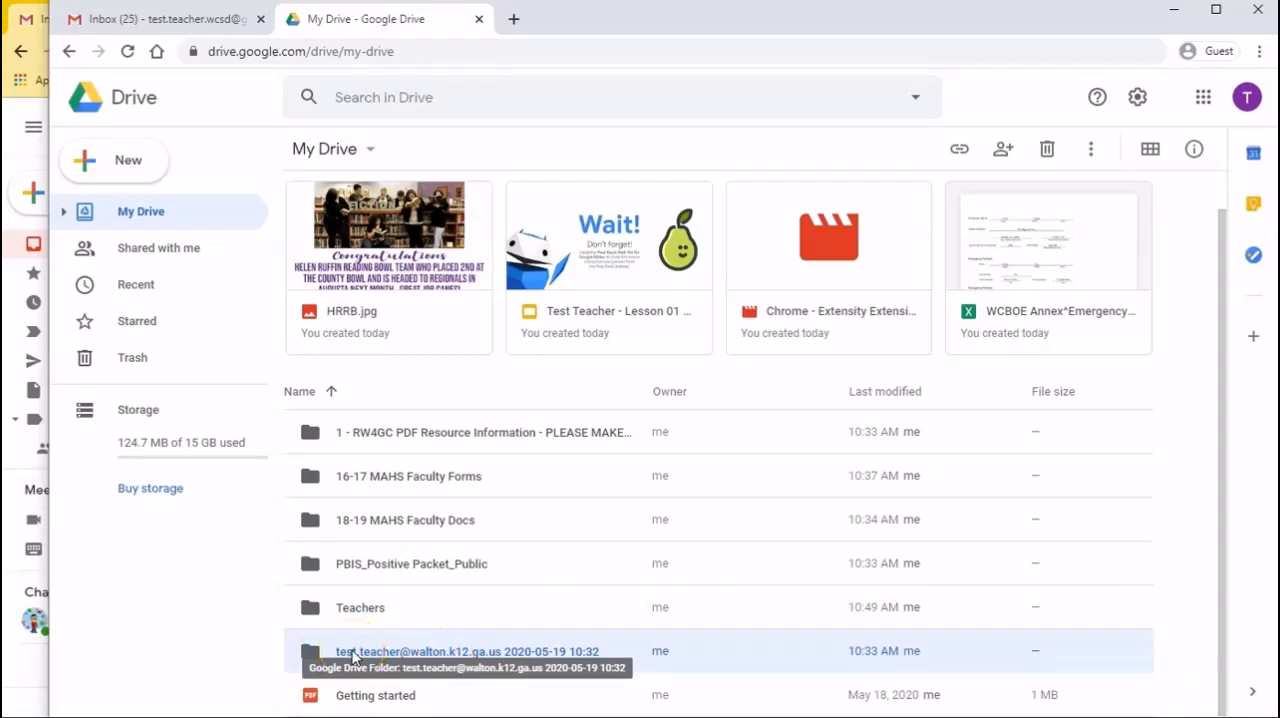
click(313, 657)
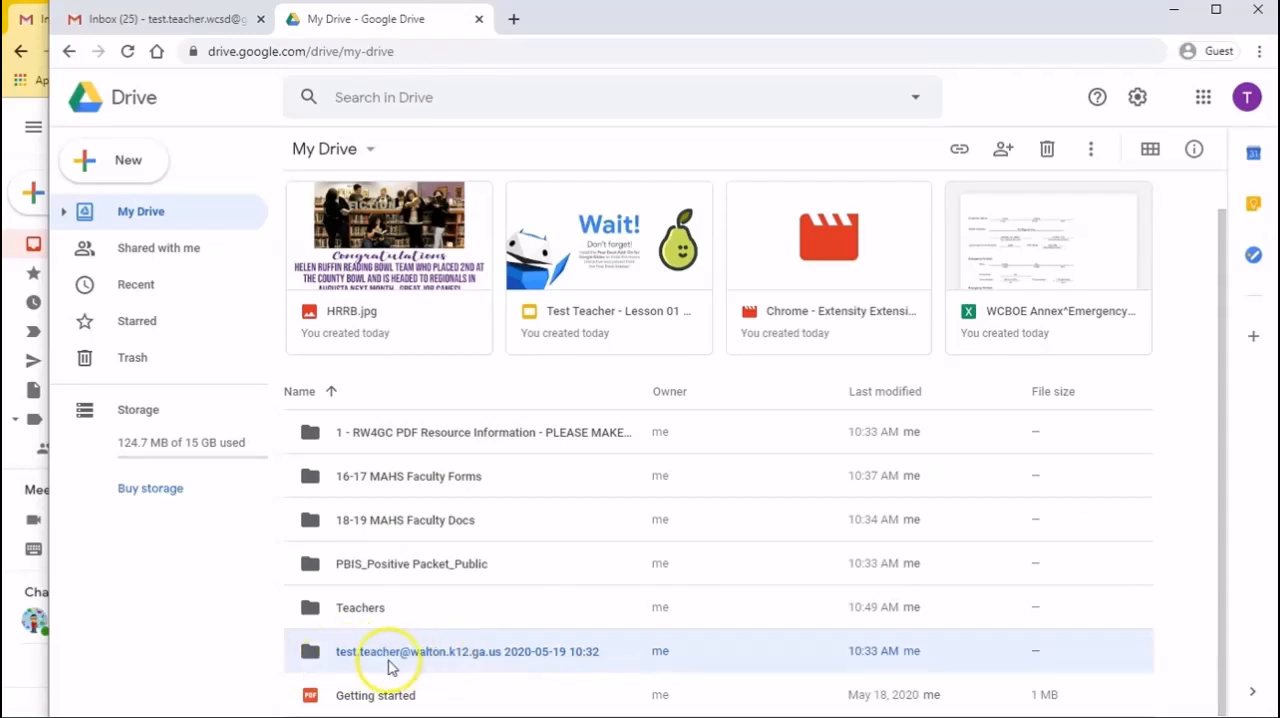
double_click(311, 657)
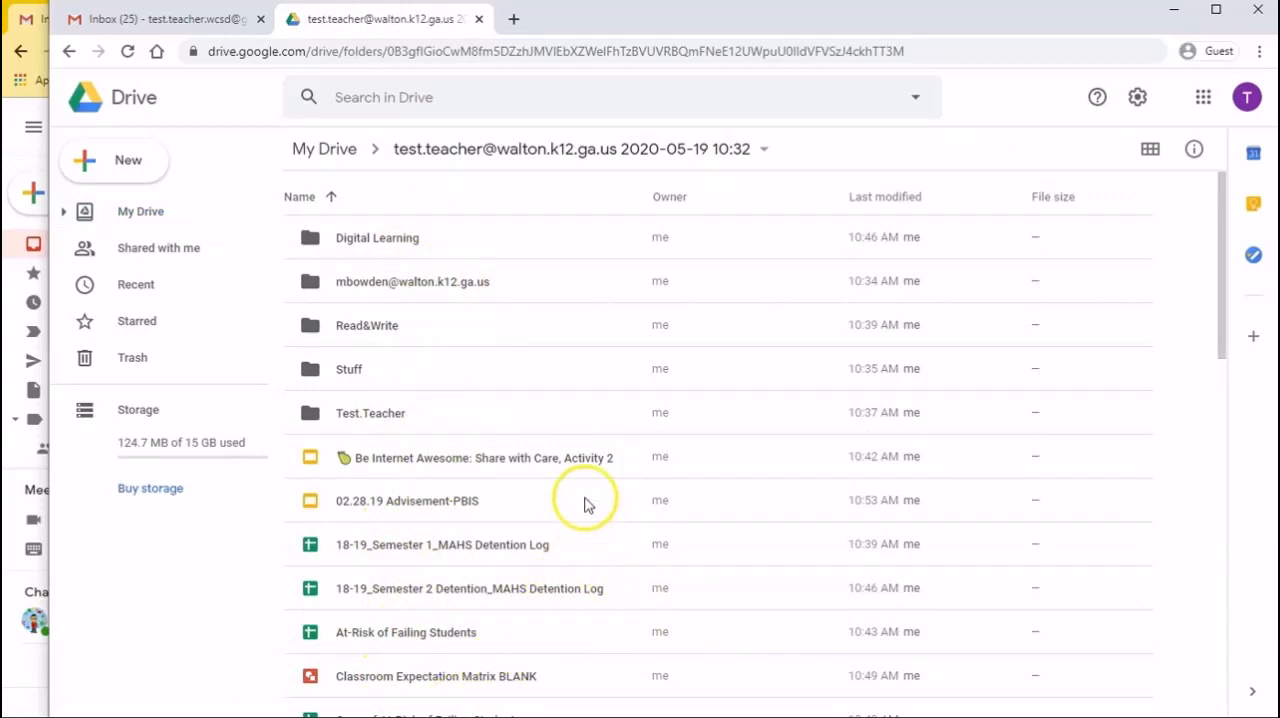
click(30, 685)
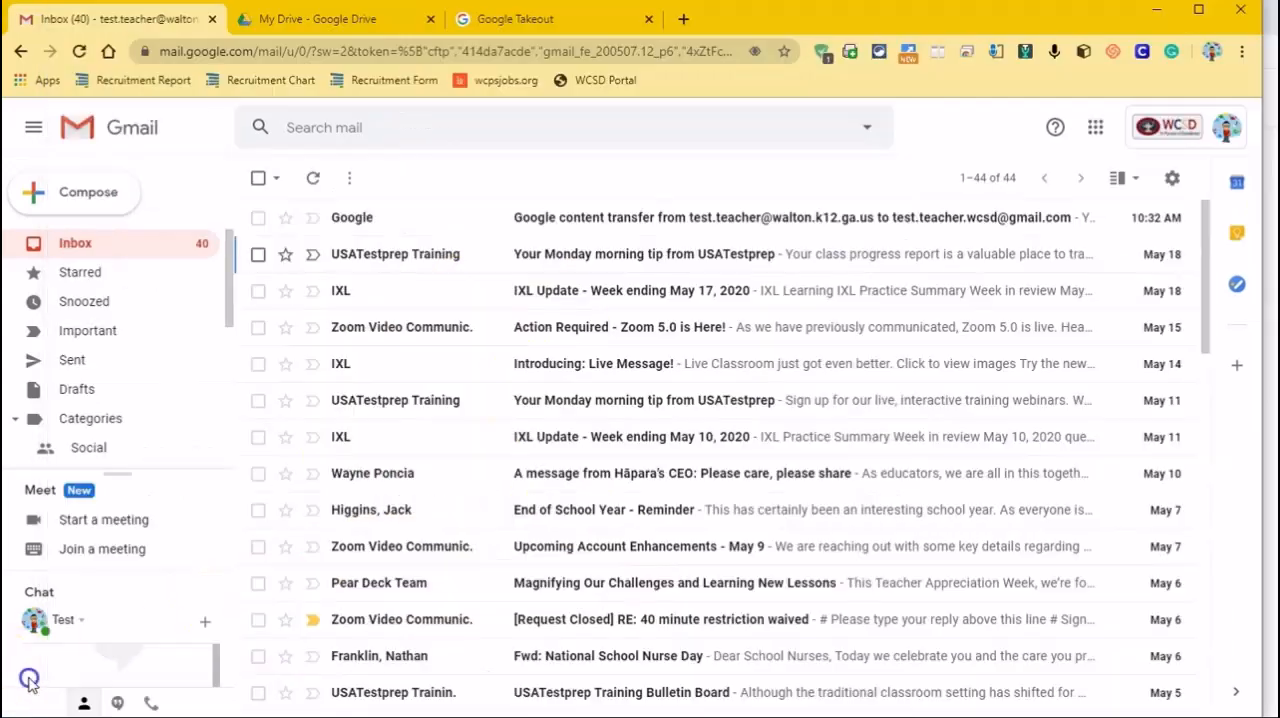
Compare the source account's My Drive folders with those in the destination's transferred folder, including the contents of the Read&Write folder
click(330, 20)
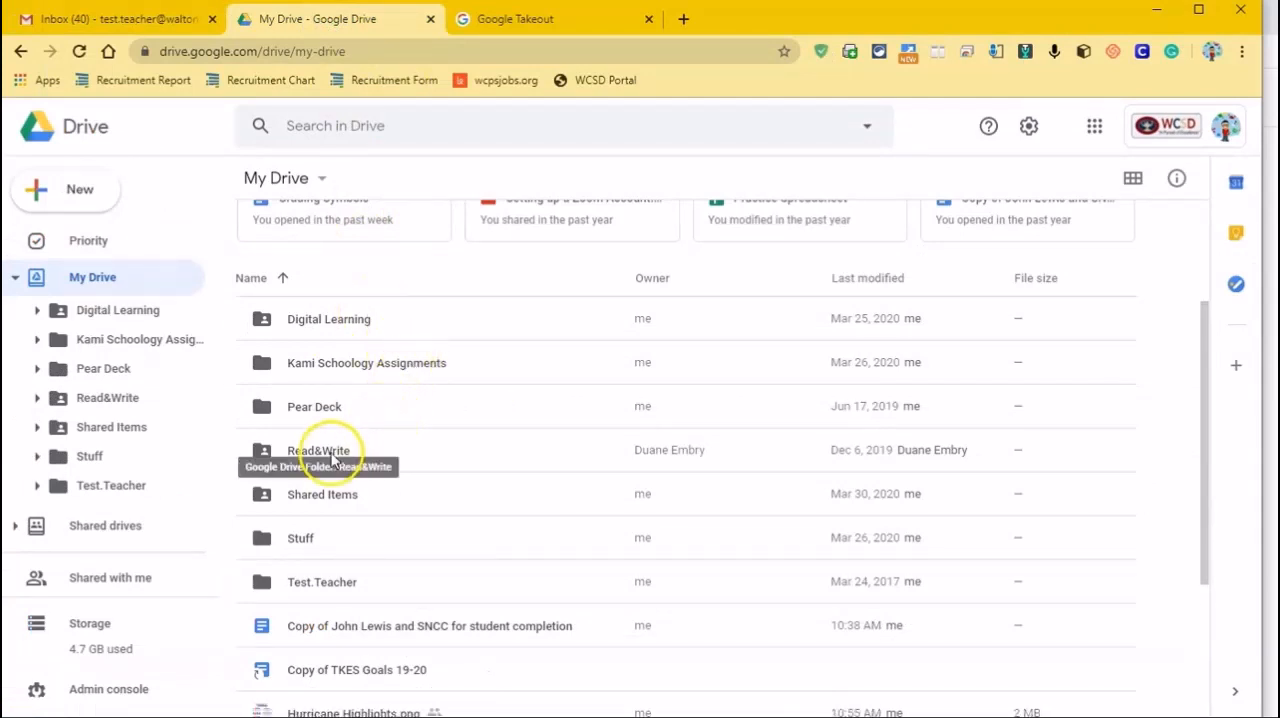
click(1272, 440)
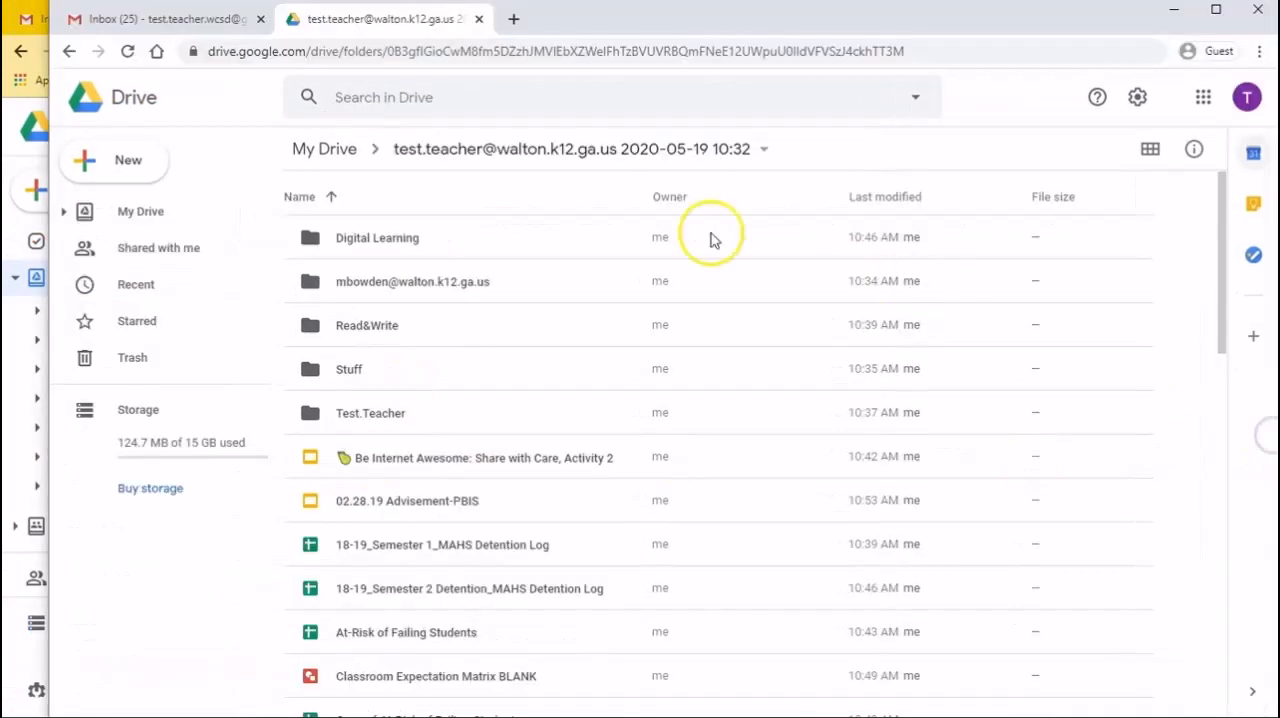
click(352, 334)
double_click(352, 334)
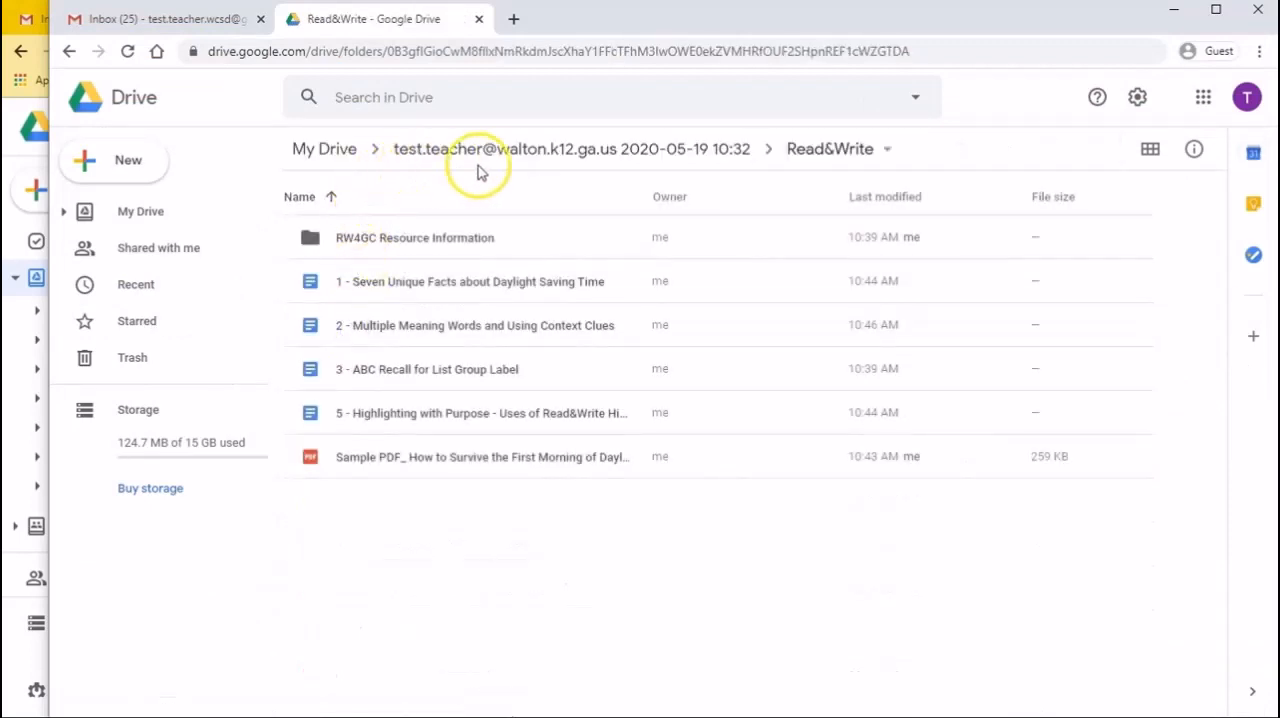
click(549, 155)
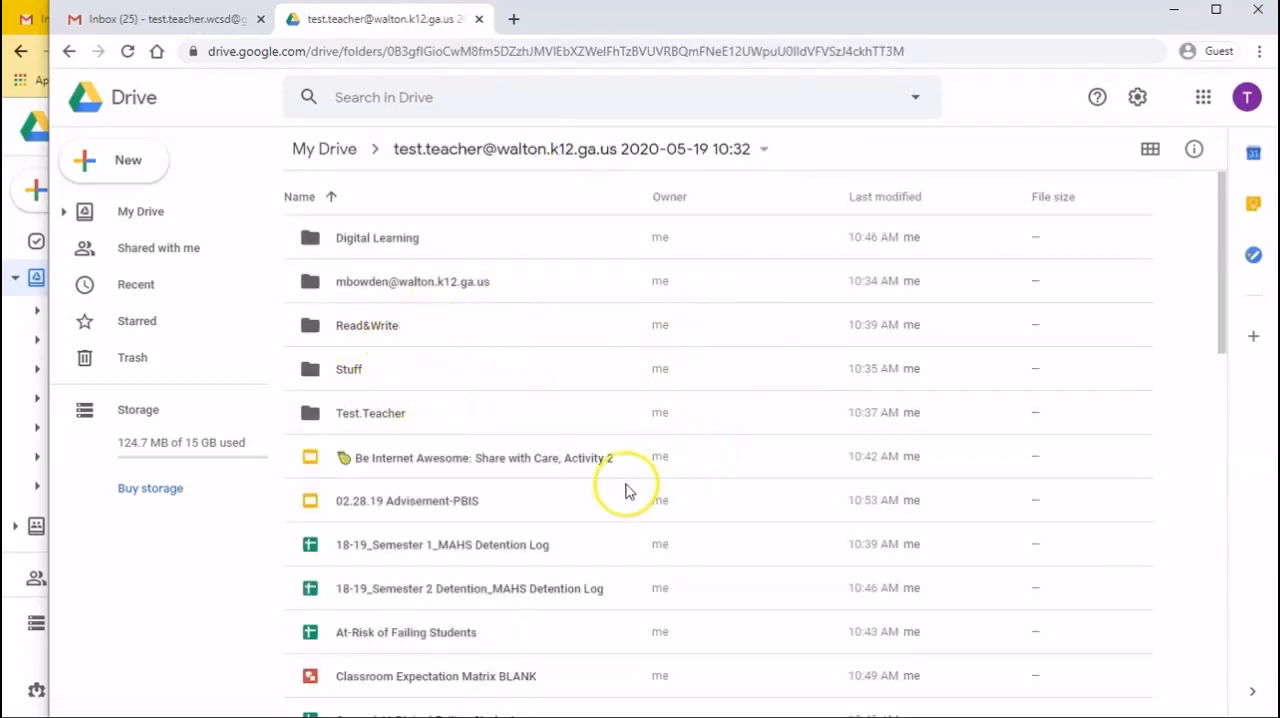
click(11, 663)
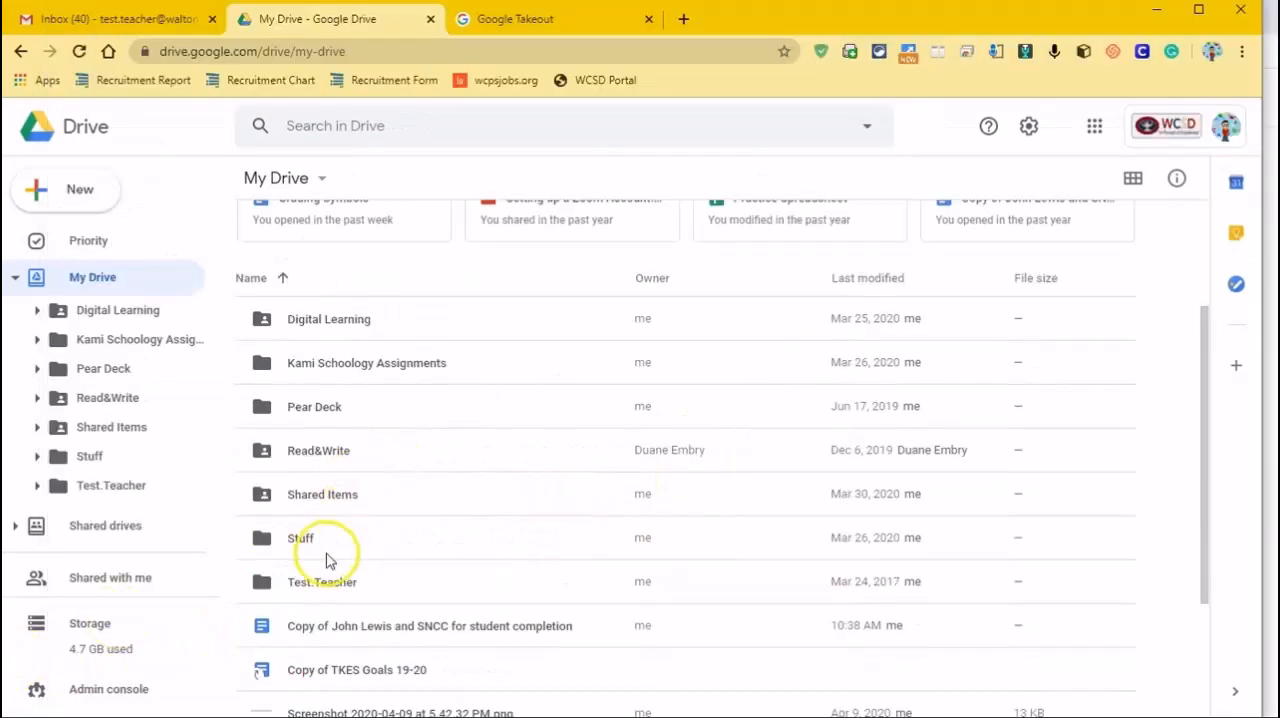
click(1272, 548)
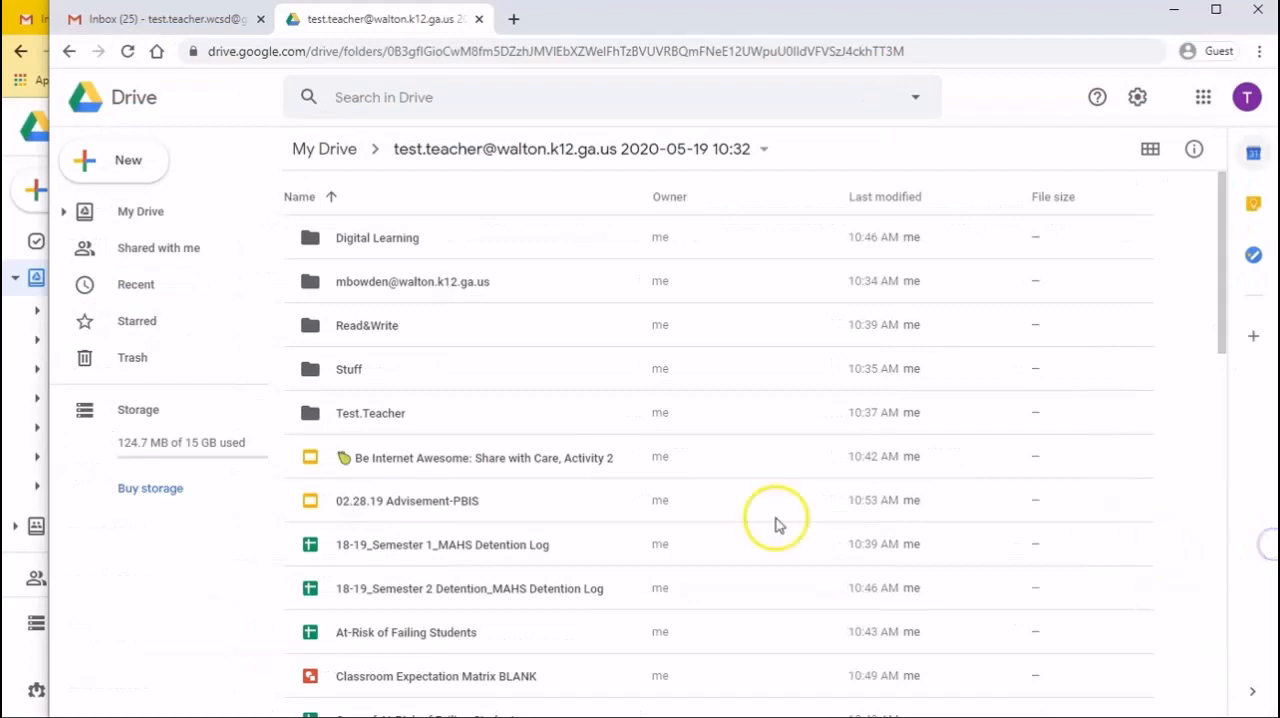
Compare the individual files in the source account's My Drive with the files in the destination account's transferred folder
click(12, 678)
scroll(436, 630, down, 2)
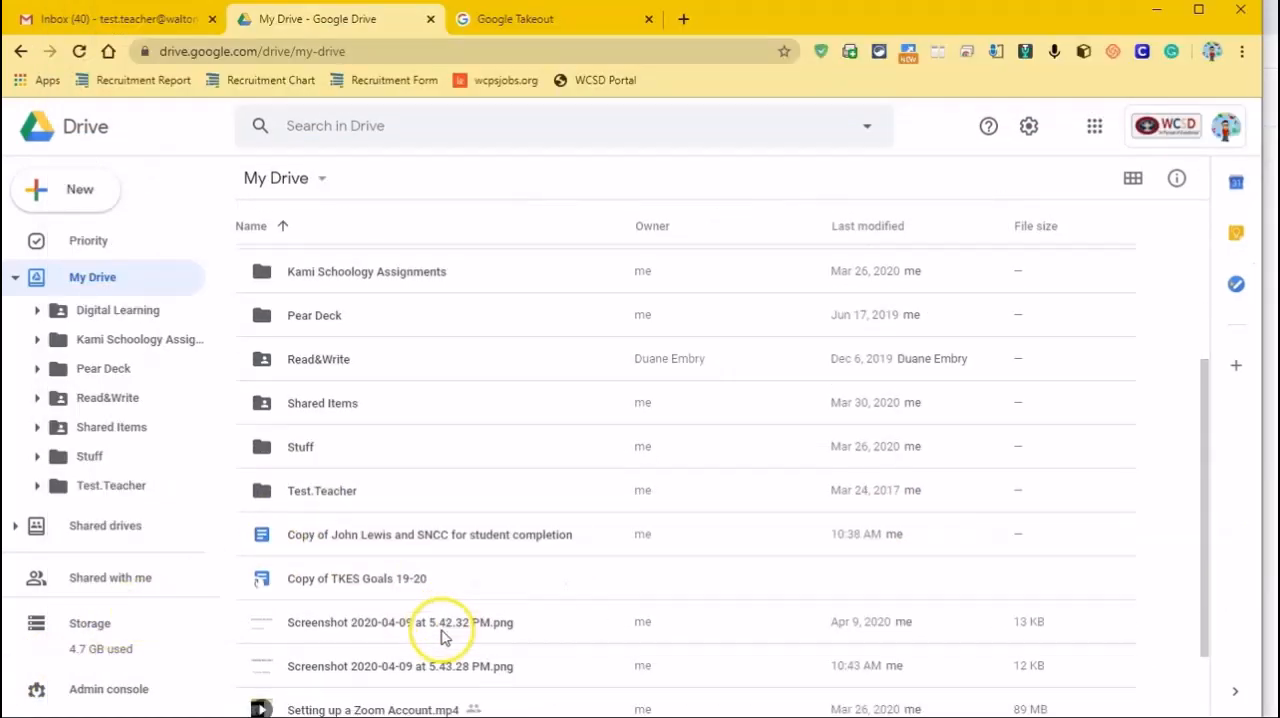
scroll(442, 634, down, 2)
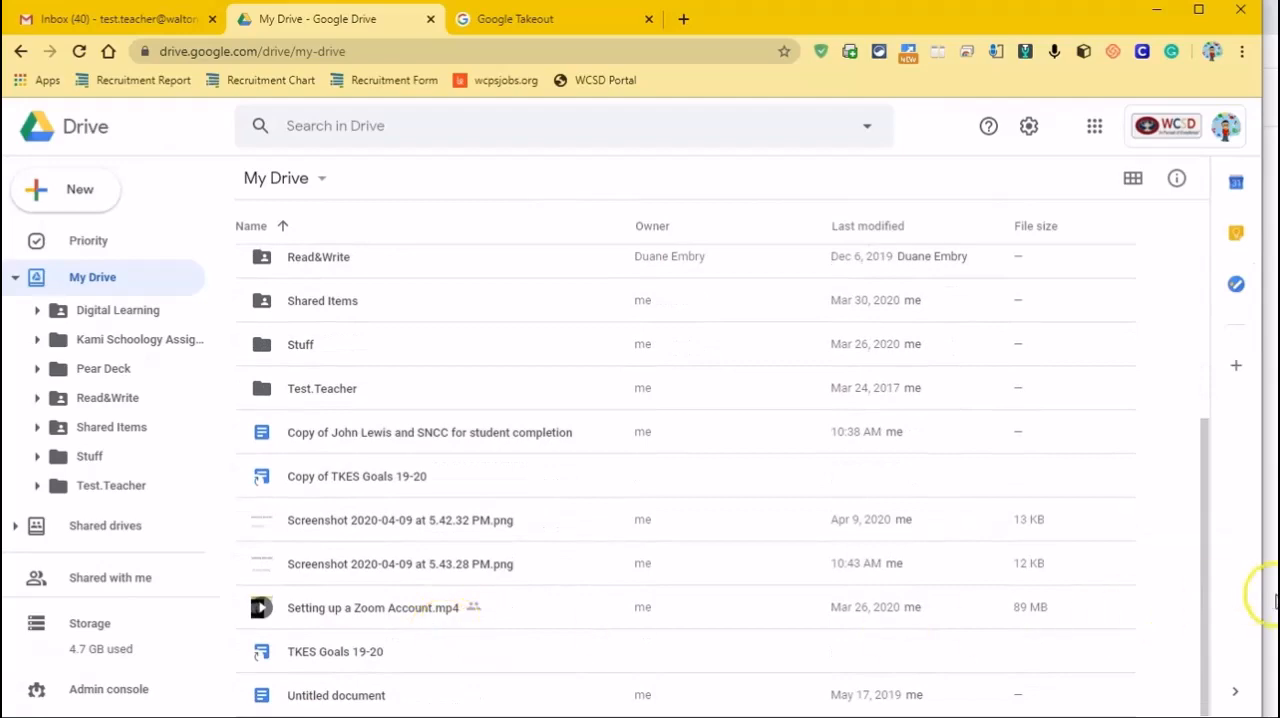
click(1274, 600)
scroll(697, 543, down, 8)
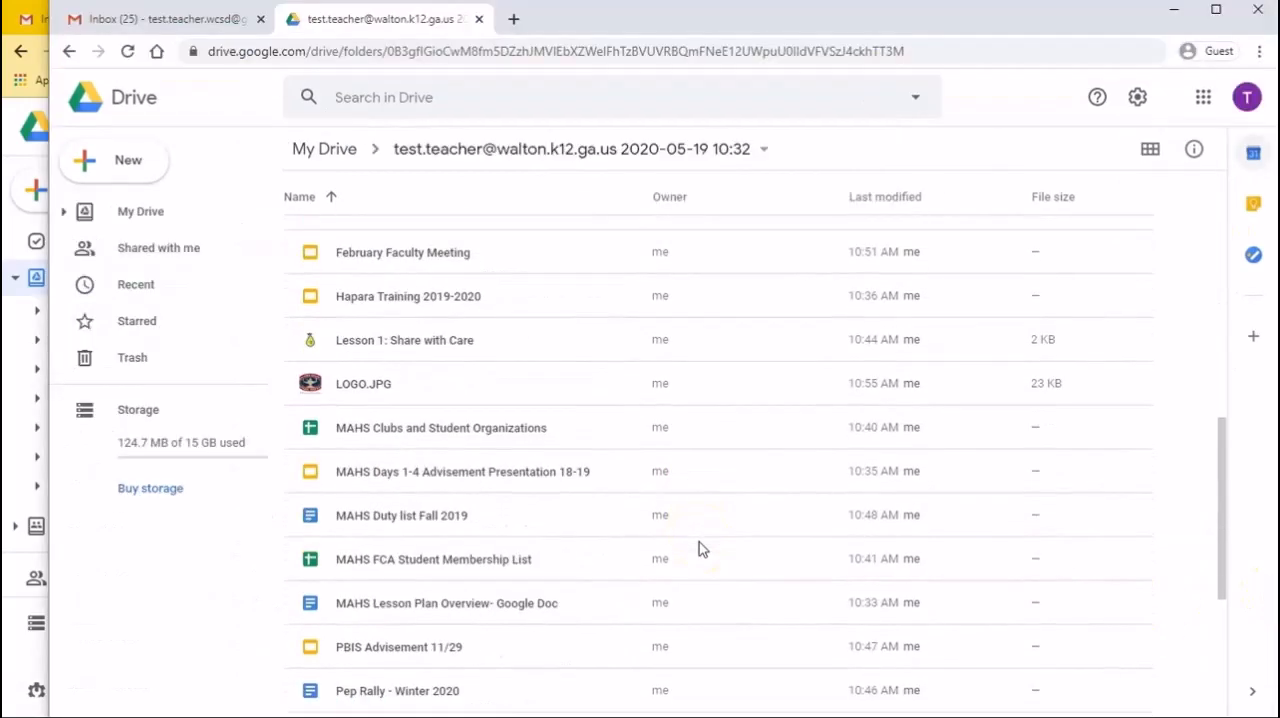
scroll(699, 542, down, 4)
scroll(699, 542, up, 8)
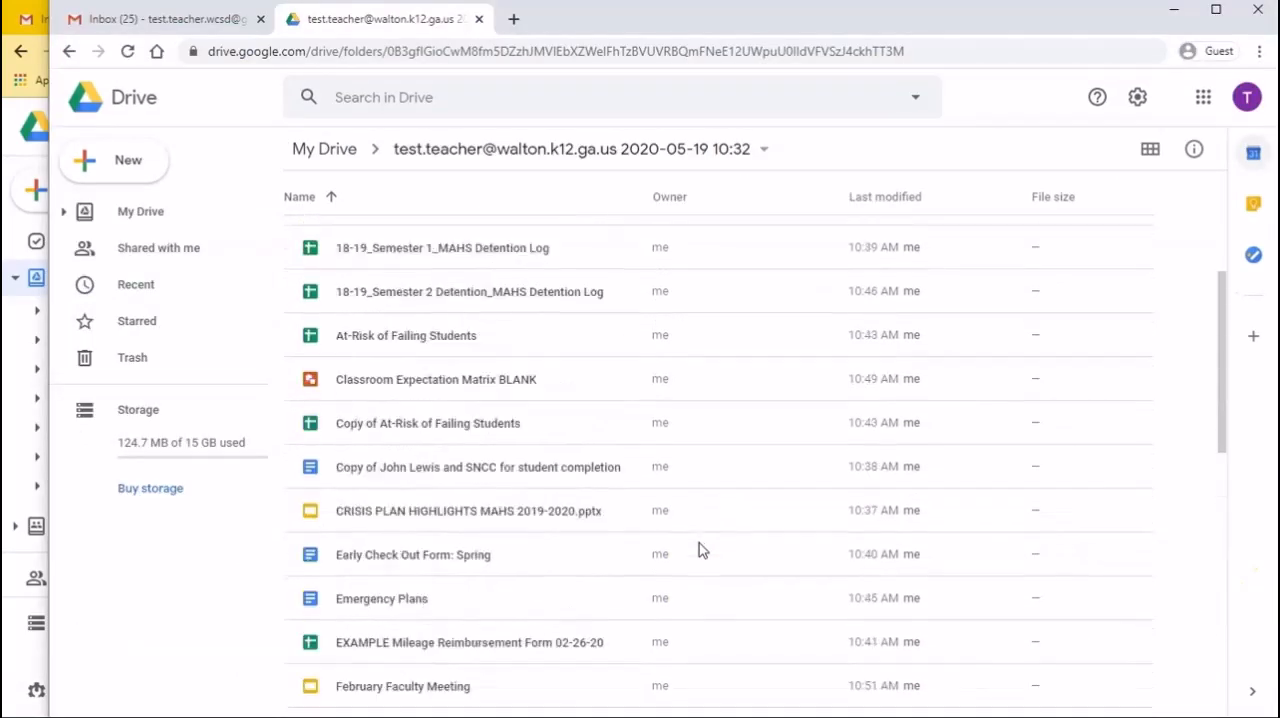
scroll(699, 543, up, 4)
click(744, 512)
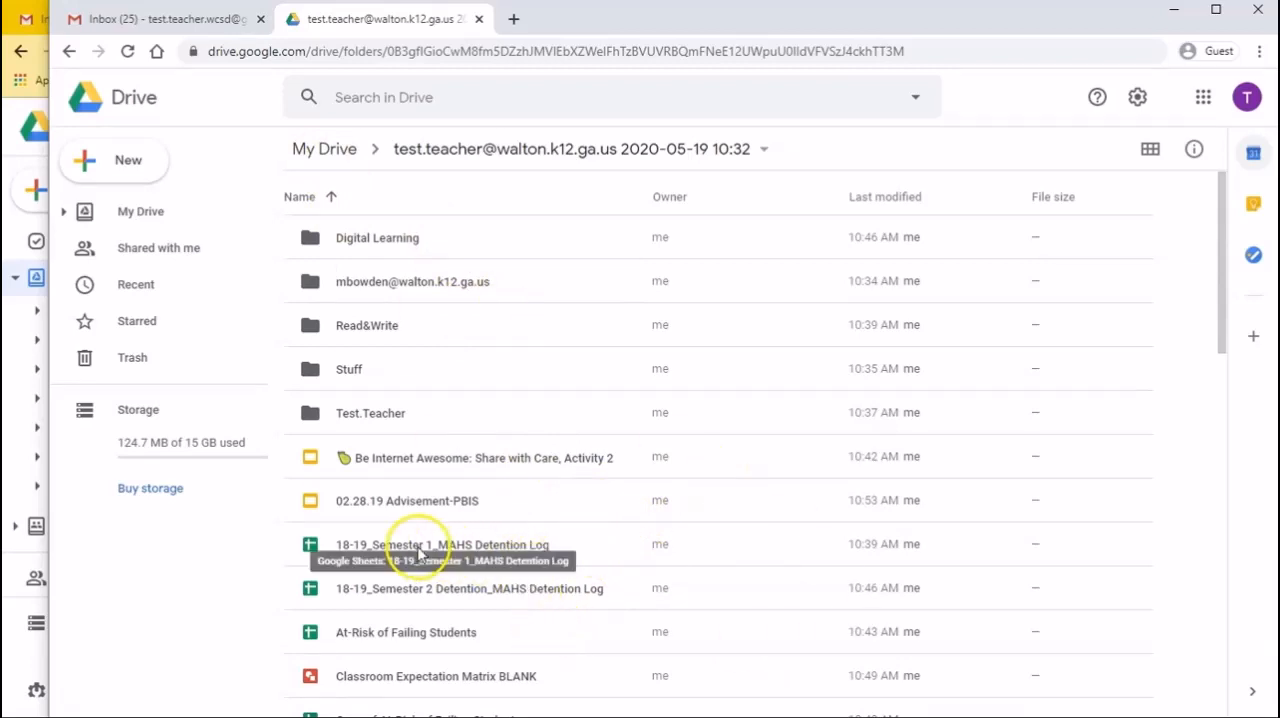
Compare the Drive storage used in the source and destination accounts, ending in the source account's Drive
click(25, 663)
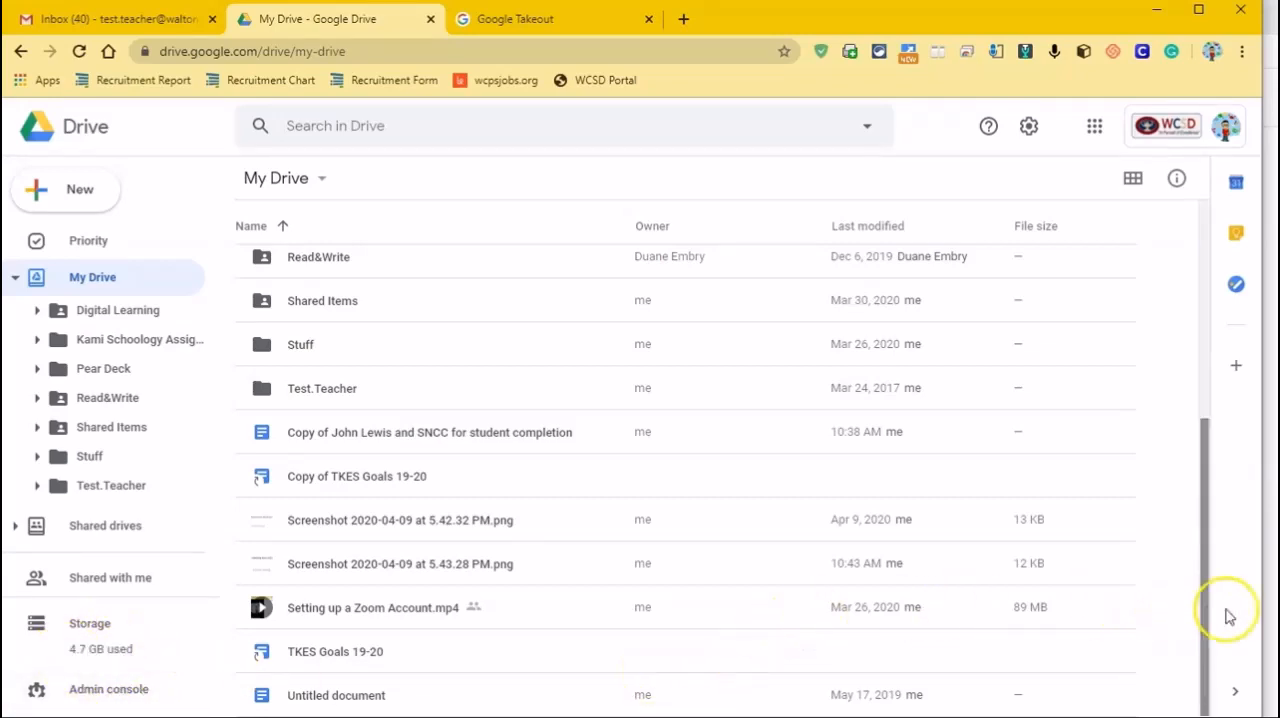
click(1271, 620)
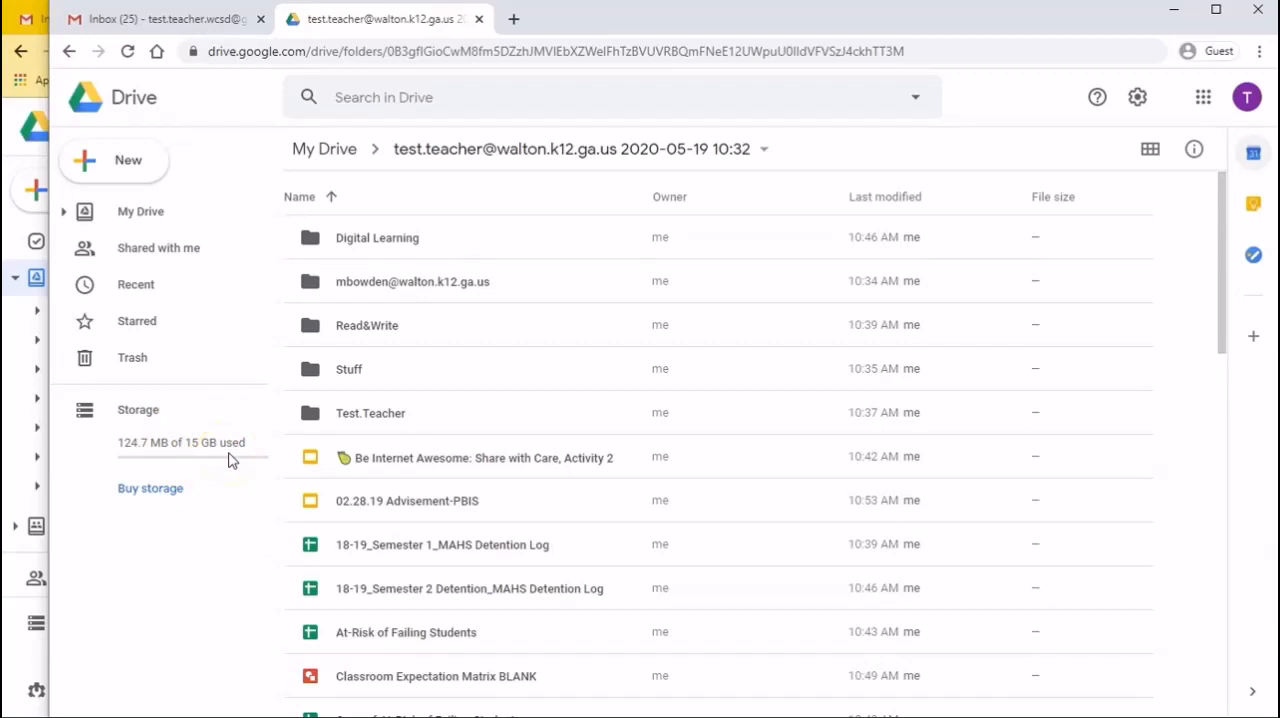
click(12, 660)
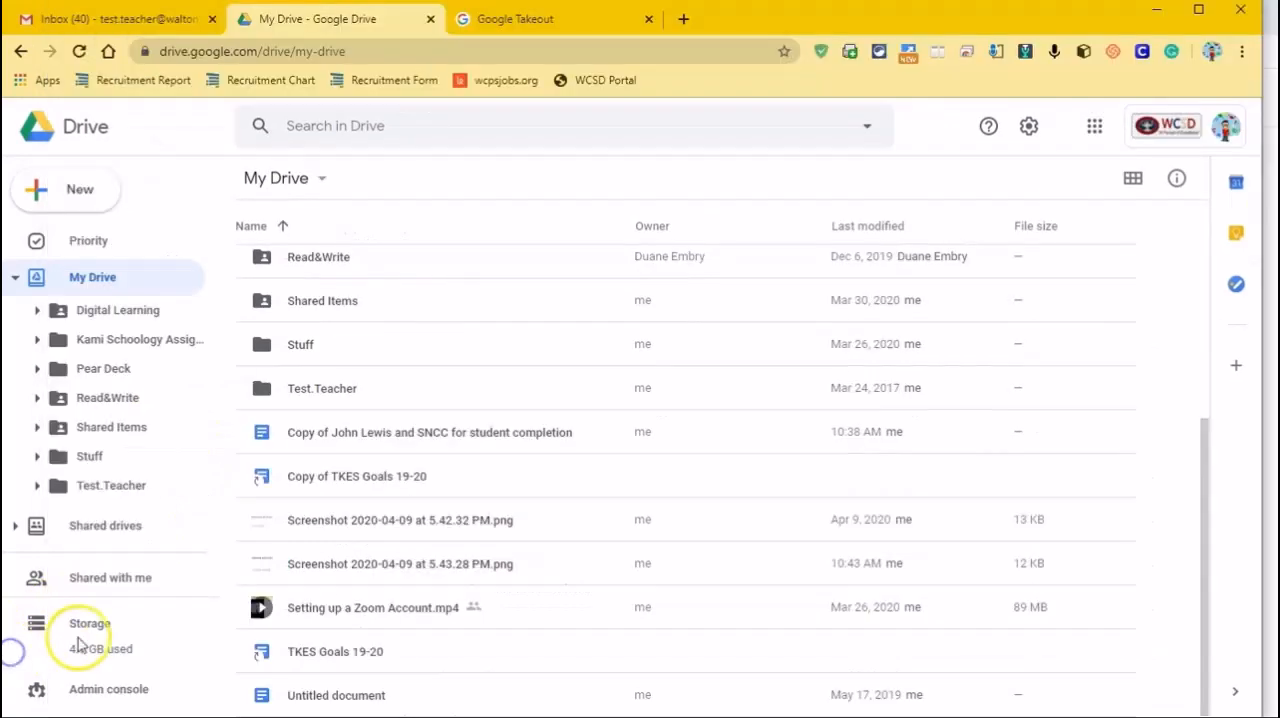